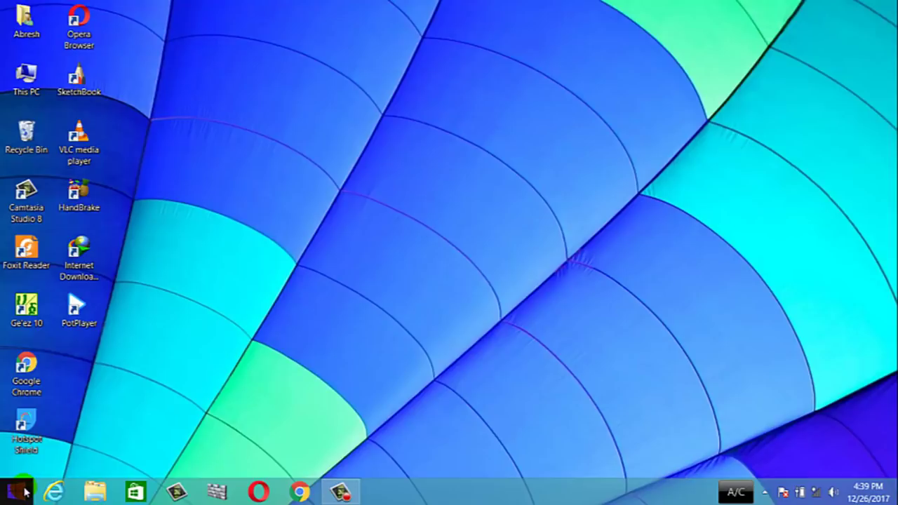
Open the Classic Start Menu settings and look at the current Windows 7 style start menu for comparison
left_click(240, 358)
right_click(14, 496)
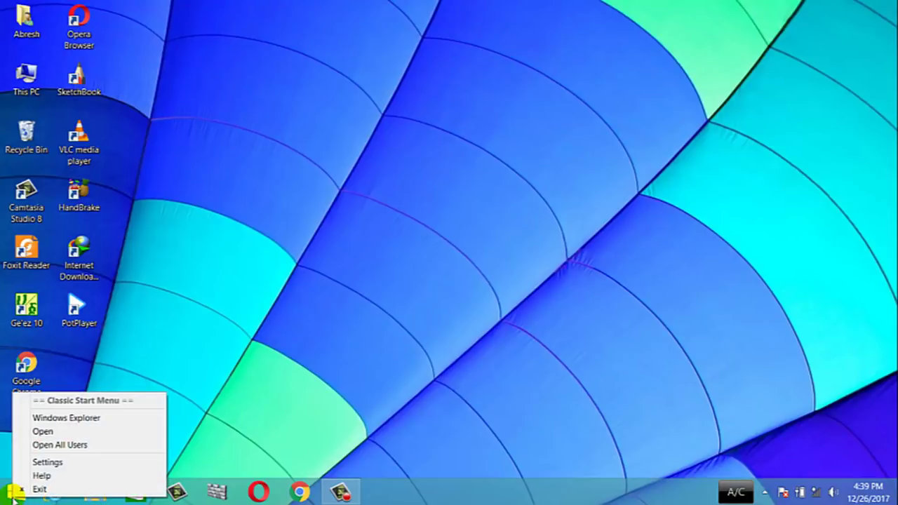
left_click(43, 463)
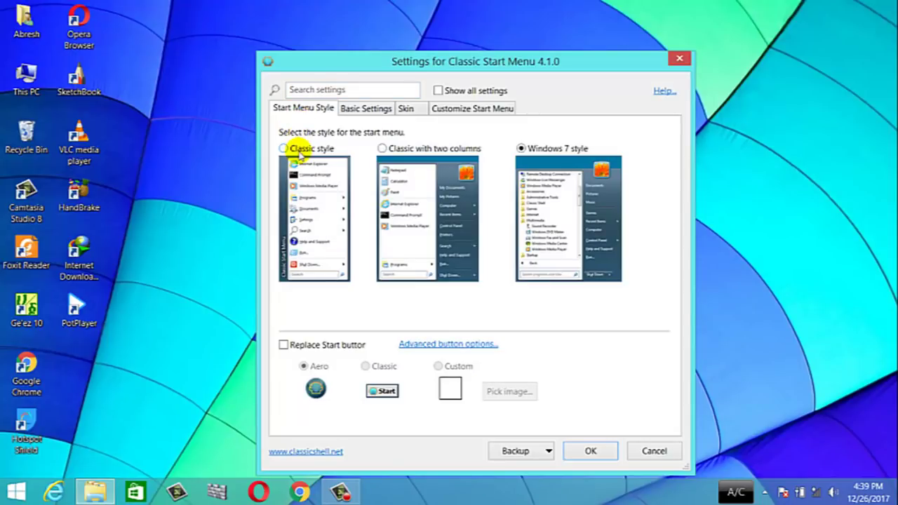
left_click(9, 489)
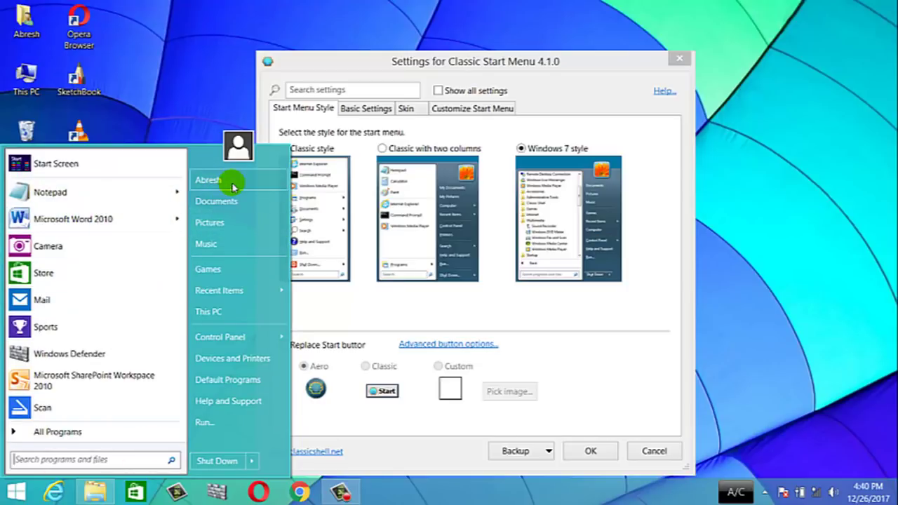
left_click(615, 68)
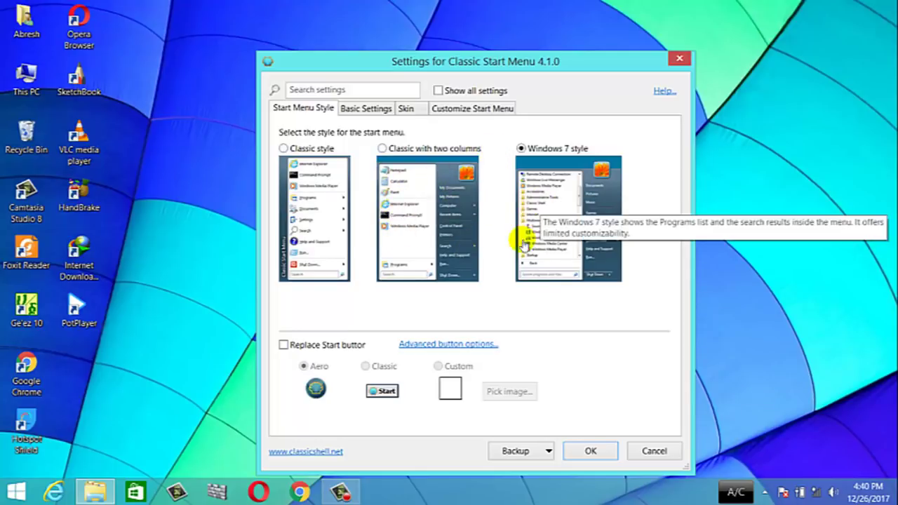
Set the start menu style to Classic style and apply the change
left_click(283, 149)
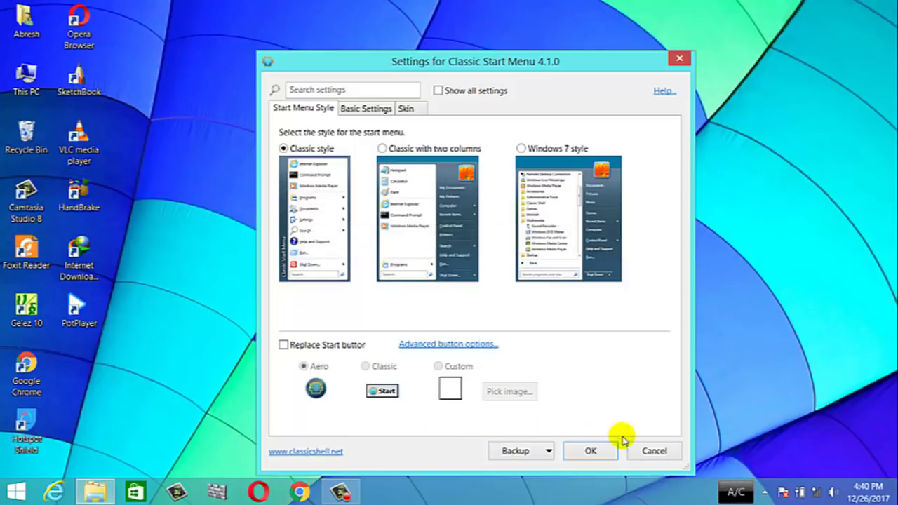
left_click(593, 451)
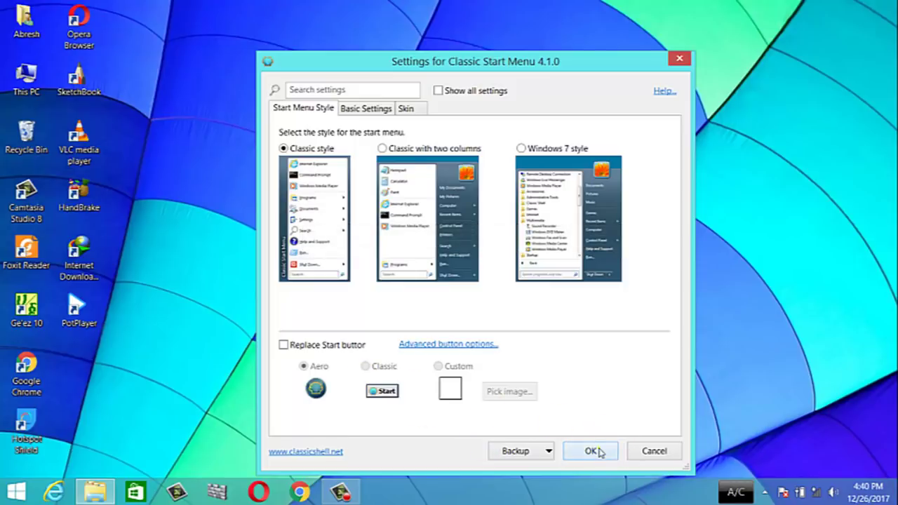
left_click(240, 353)
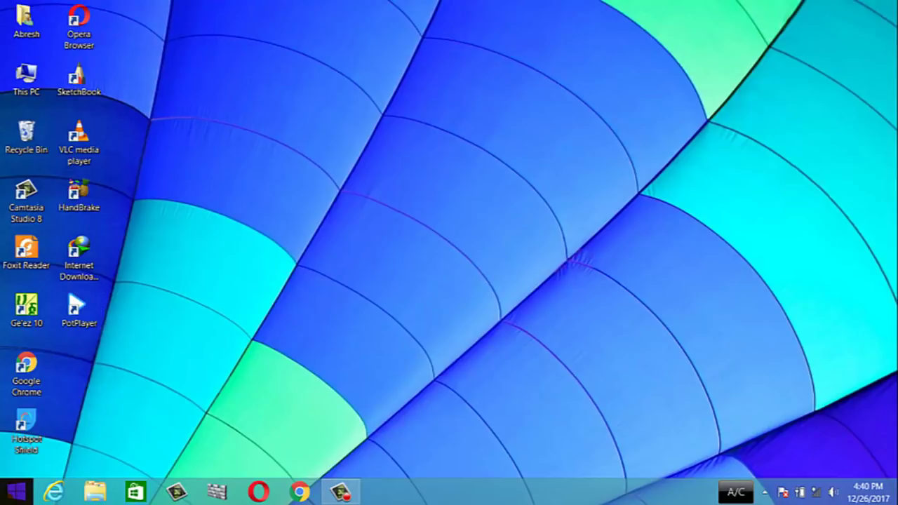
Examine the Classic style start menu, including its shutdown options and the Programs submenu
left_click(11, 498)
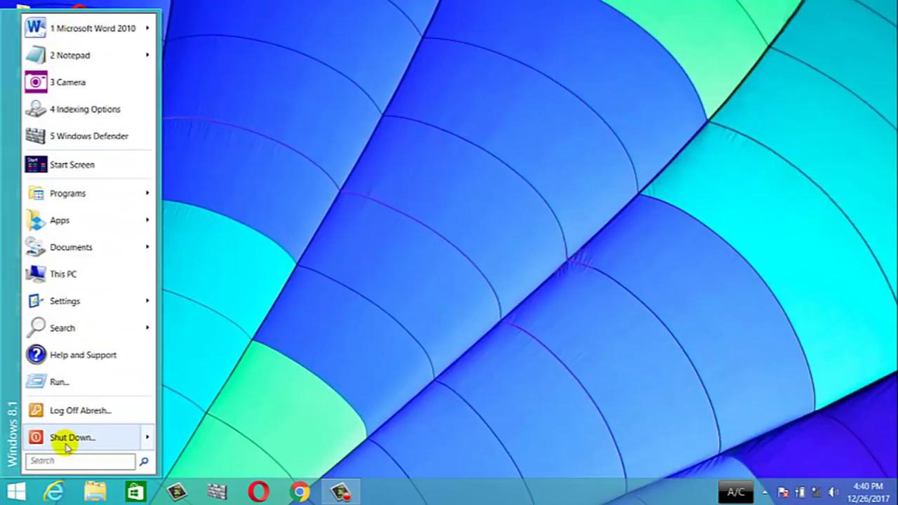
mouse_move(64, 447)
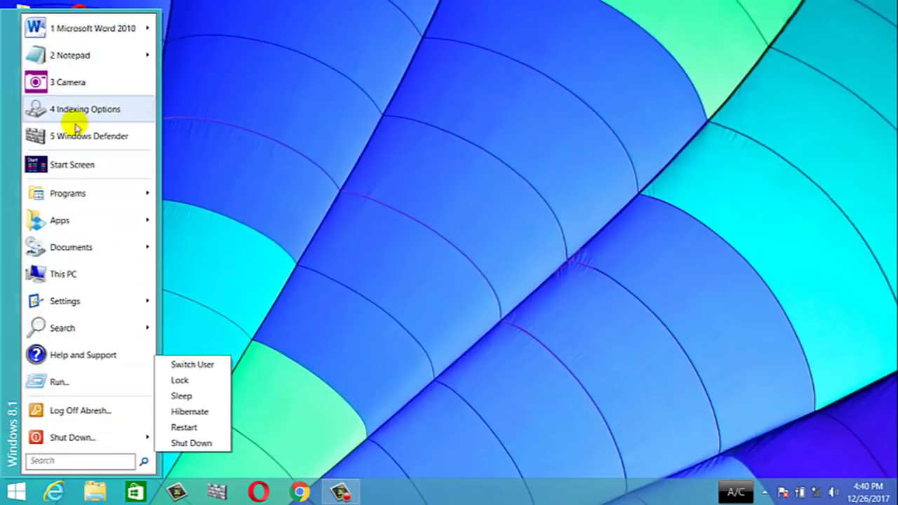
mouse_move(78, 196)
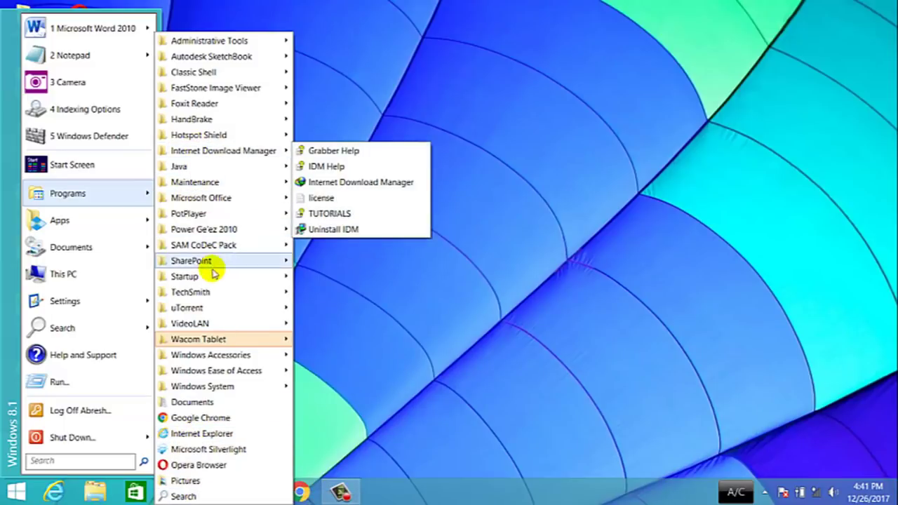
left_click(422, 64)
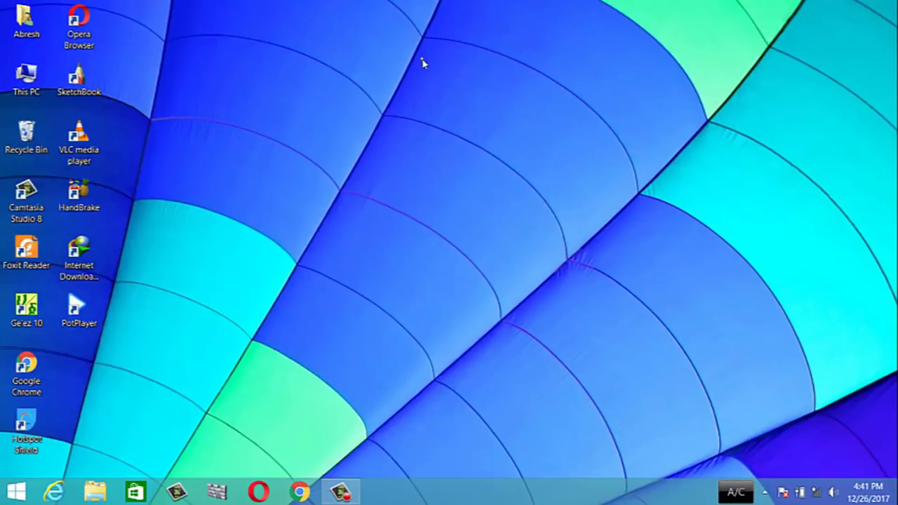
Reopen the Classic Start Menu settings and apply the Classic with two columns style
right_click(15, 491)
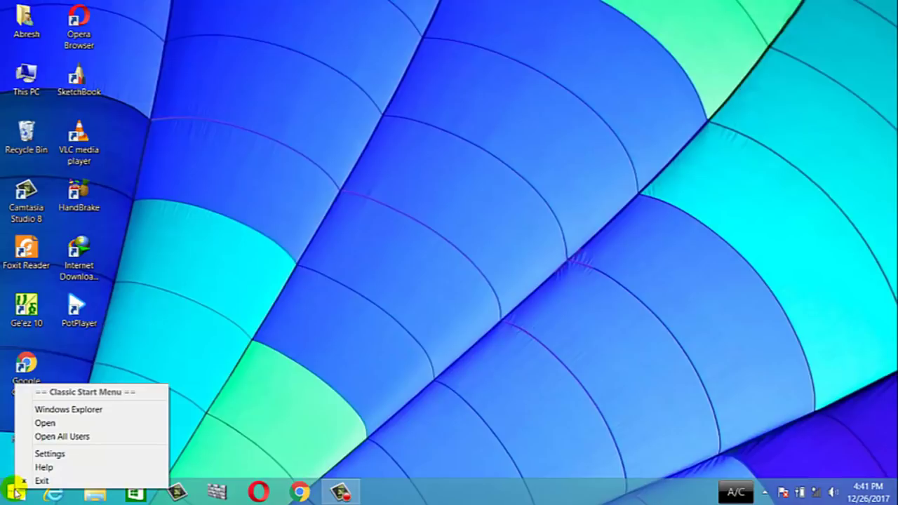
left_click(51, 454)
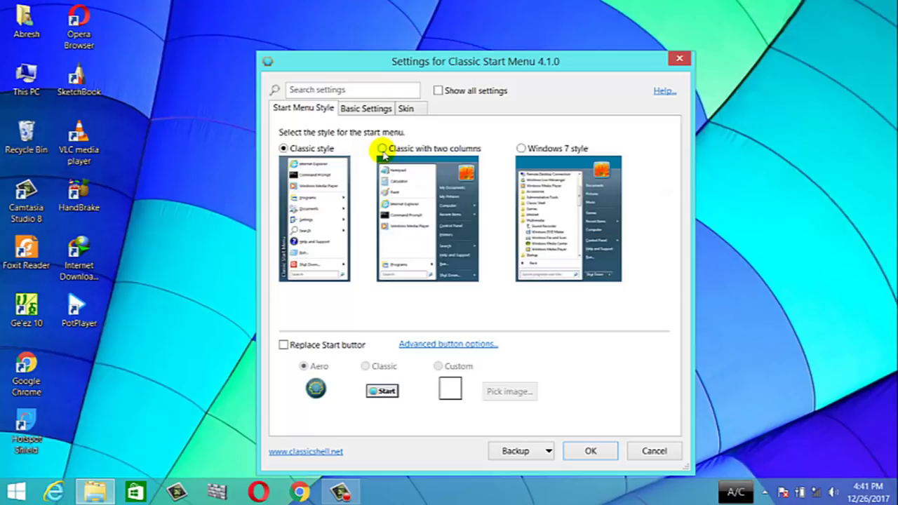
left_click(382, 152)
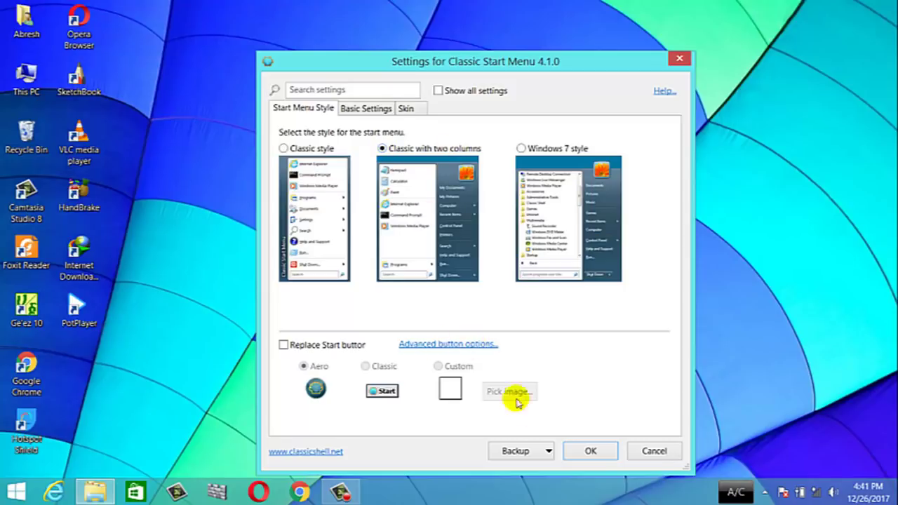
left_click(590, 450)
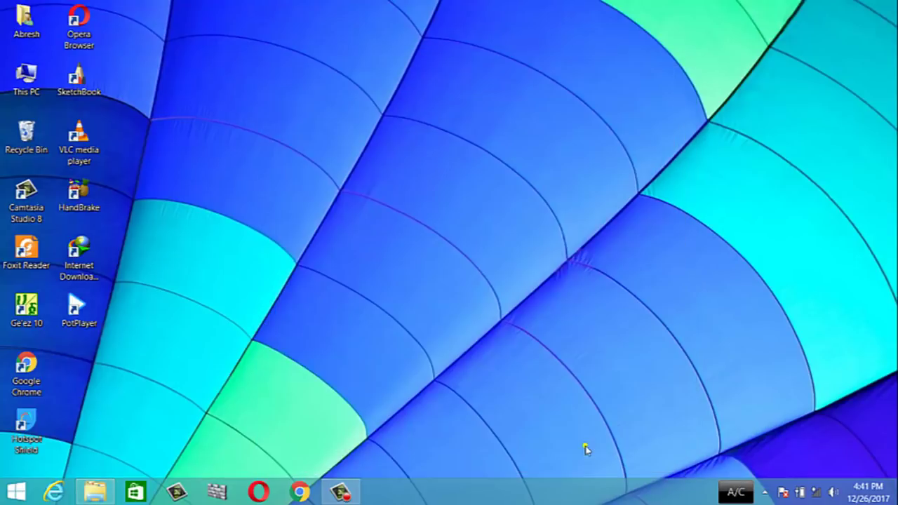
Examine the two-column start menu, including its Programs and Apps submenus
left_click(17, 494)
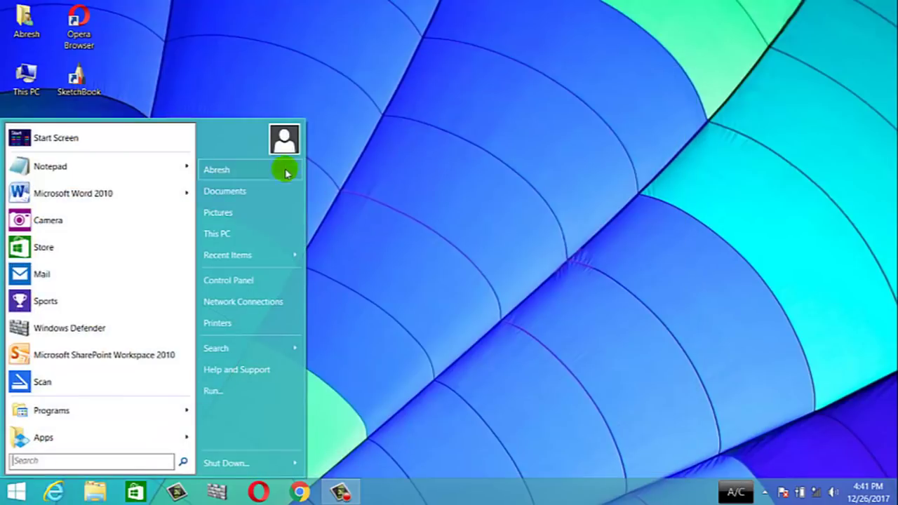
mouse_move(88, 414)
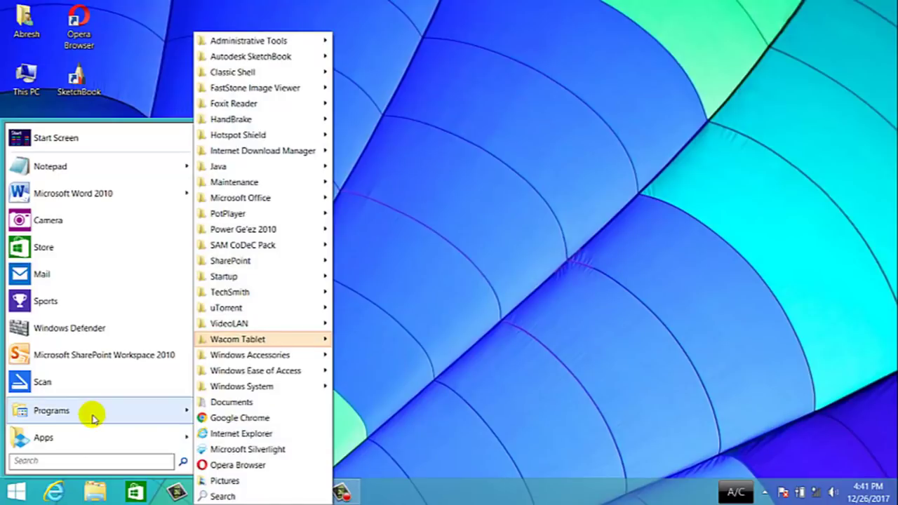
mouse_move(92, 450)
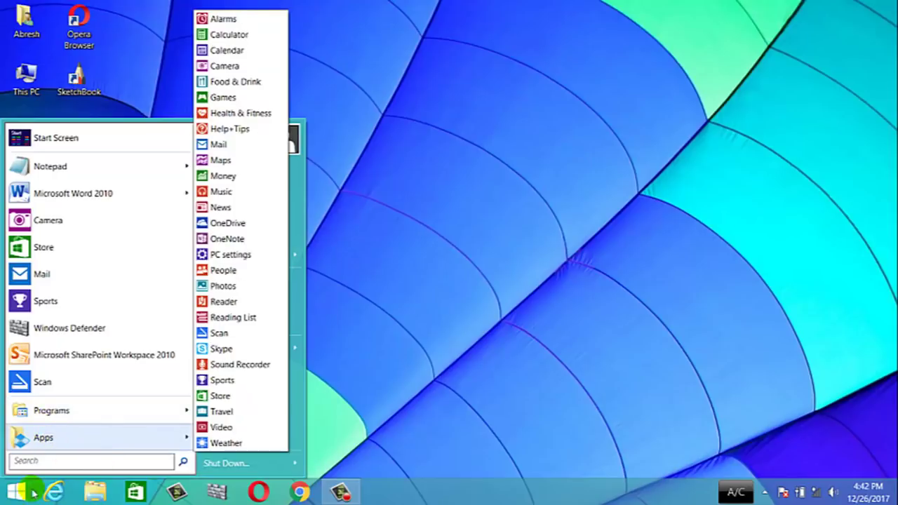
Reopen the Classic Start Menu settings and apply the Windows 7 style
right_click(7, 497)
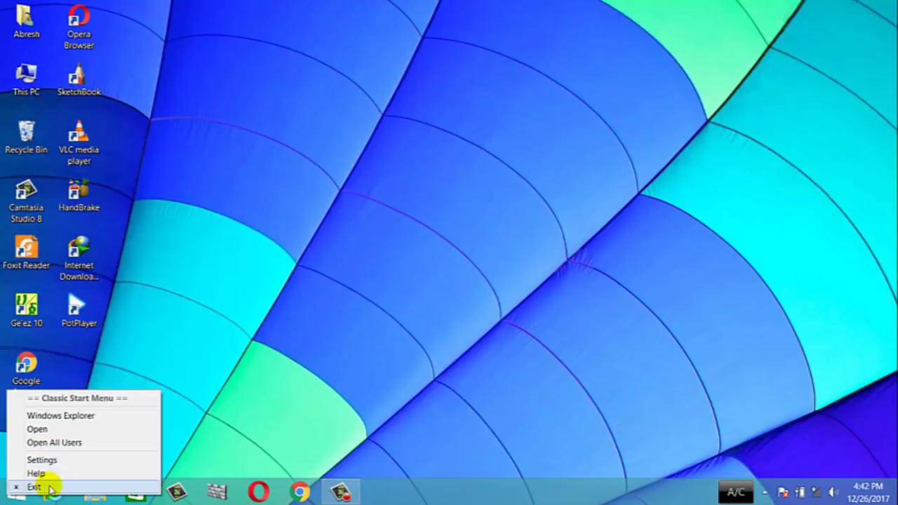
left_click(63, 461)
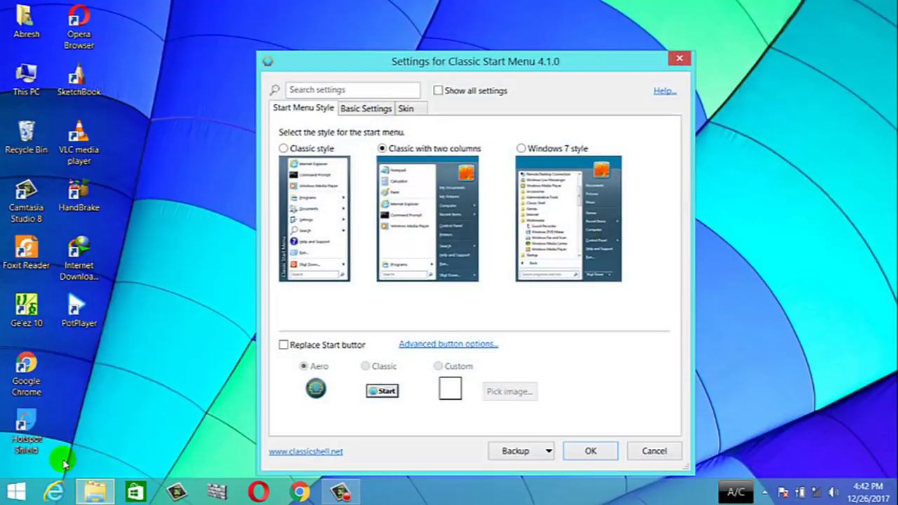
mouse_move(77, 488)
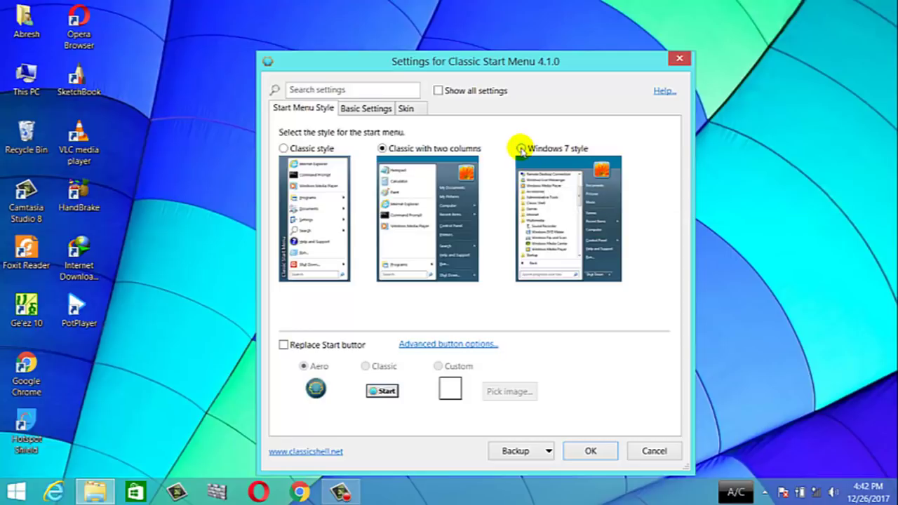
left_click(521, 149)
left_click(521, 150)
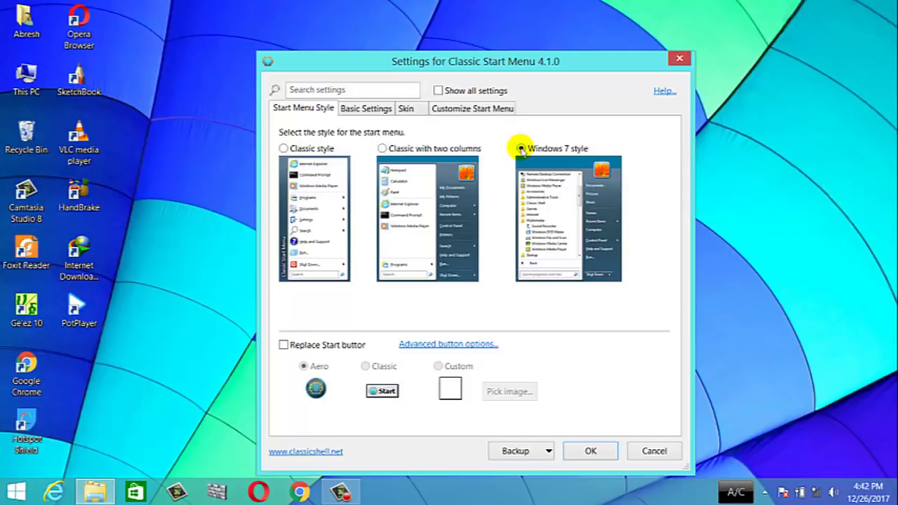
left_click(588, 451)
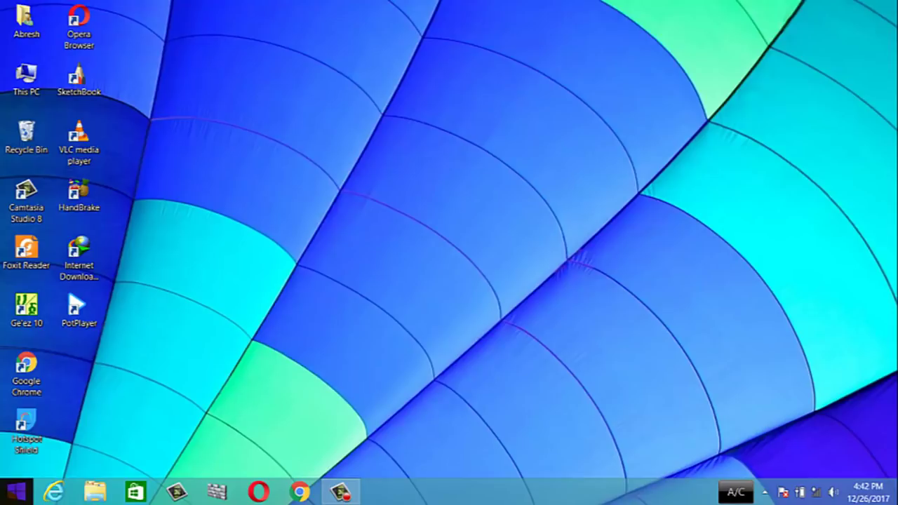
Look through the All Programs list of the Windows 7 style start menu, and refresh the desktop
left_click(12, 492)
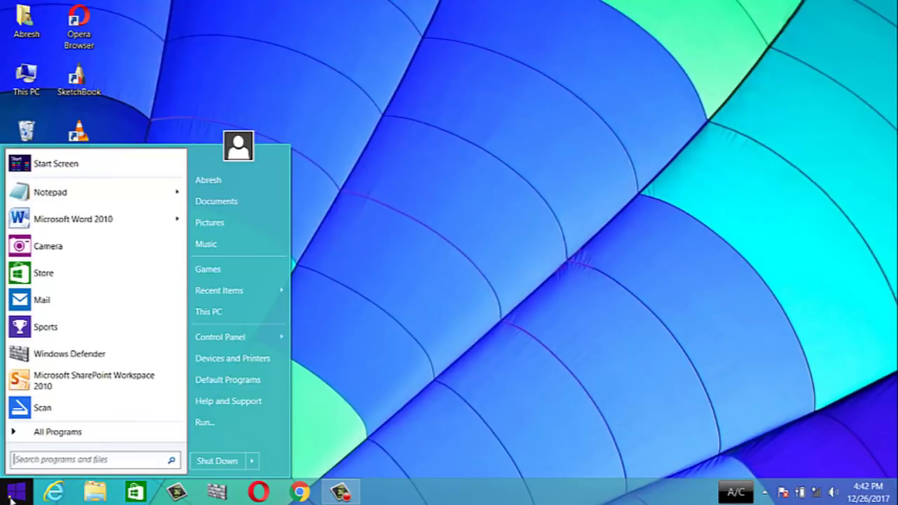
left_click(85, 436)
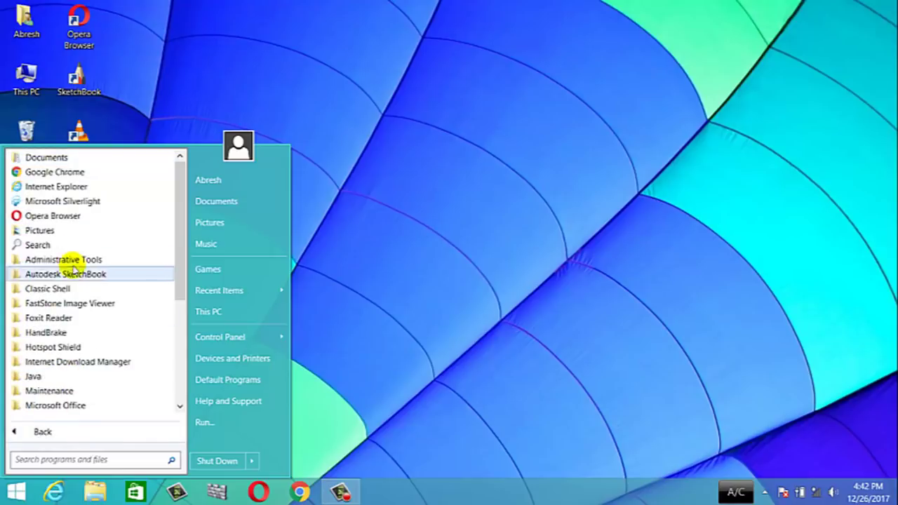
scroll(72, 280, "down", 4)
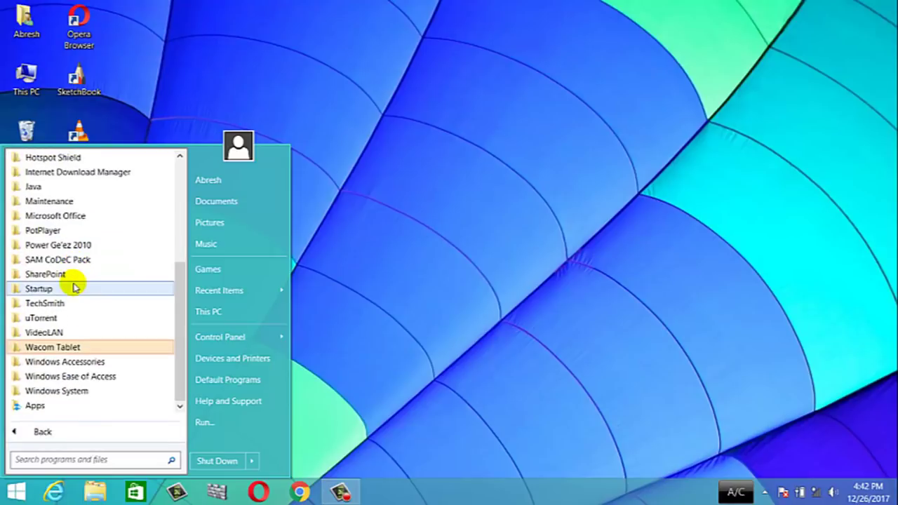
scroll(79, 369, "up", 2)
scroll(81, 375, "down", 2)
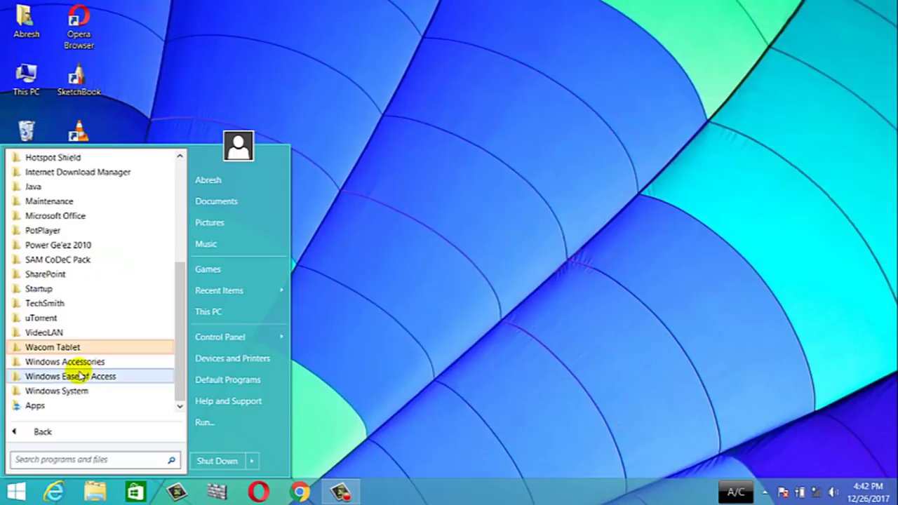
scroll(32, 281, "up", 4)
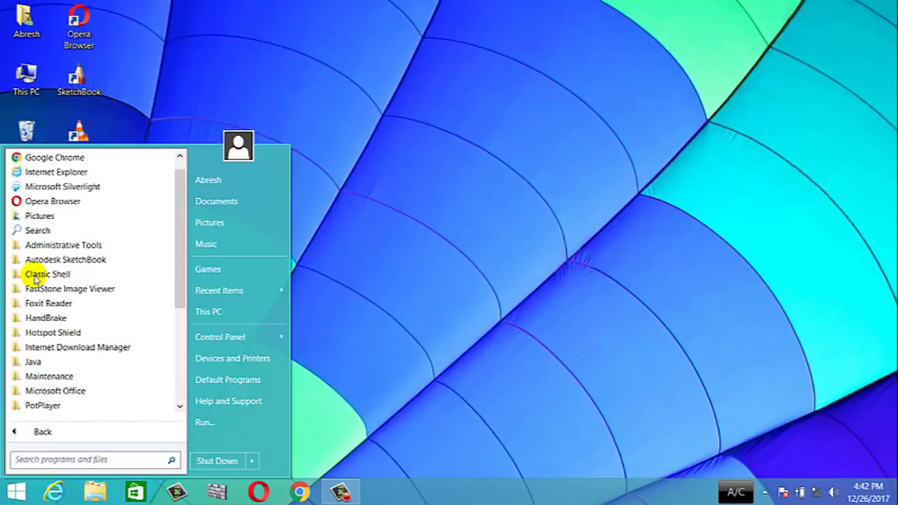
scroll(33, 276, "up", 1)
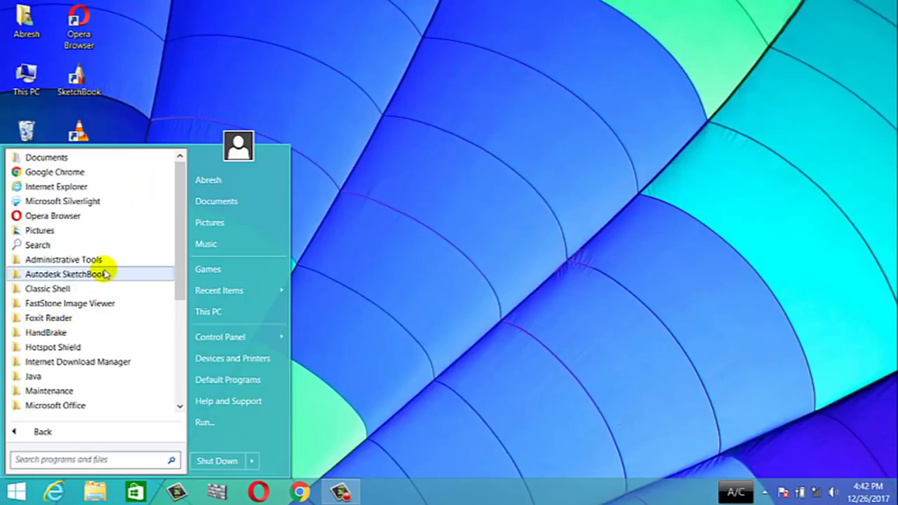
left_click(280, 25)
right_click(278, 19)
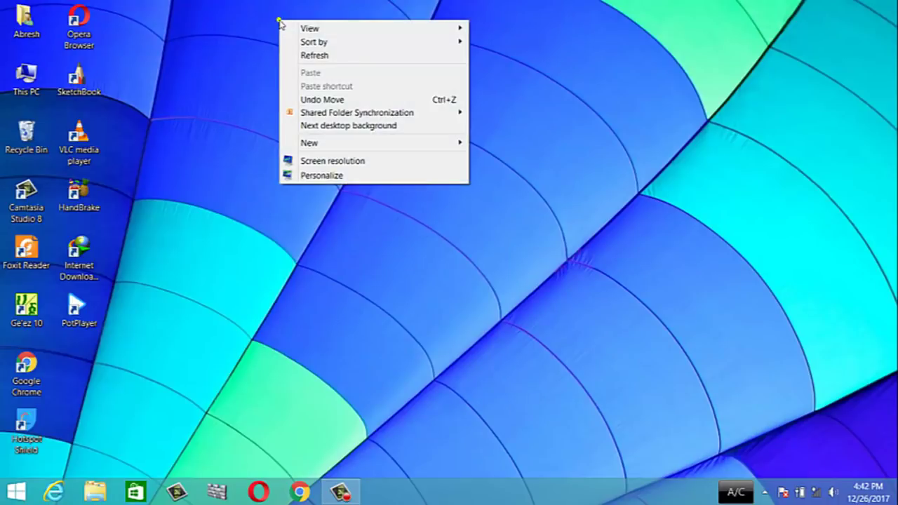
left_click(328, 56)
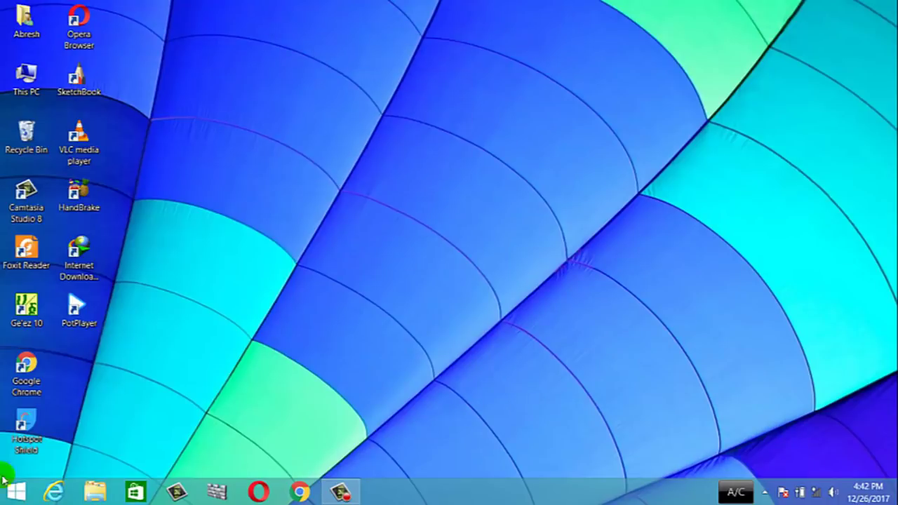
Open the basic settings of Classic Start Menu and choose Windows Start Screen for what Shift+Click opens
right_click(12, 492)
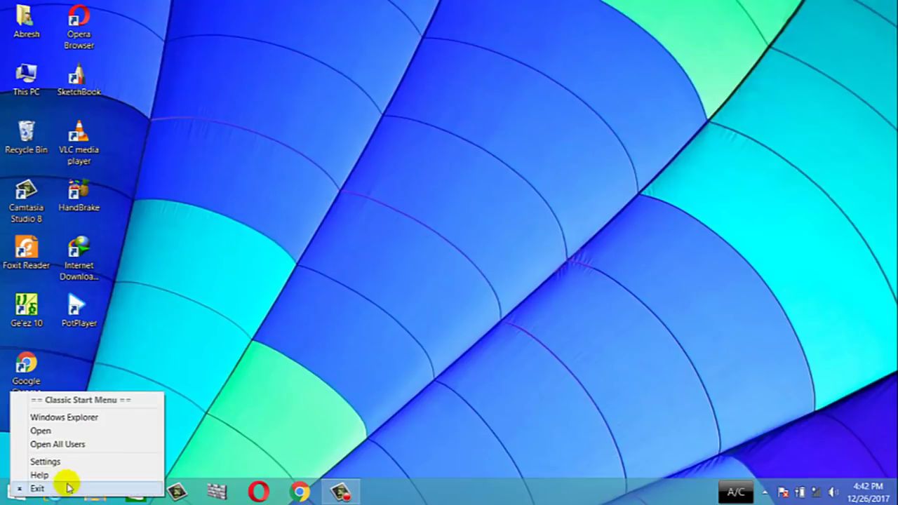
left_click(44, 461)
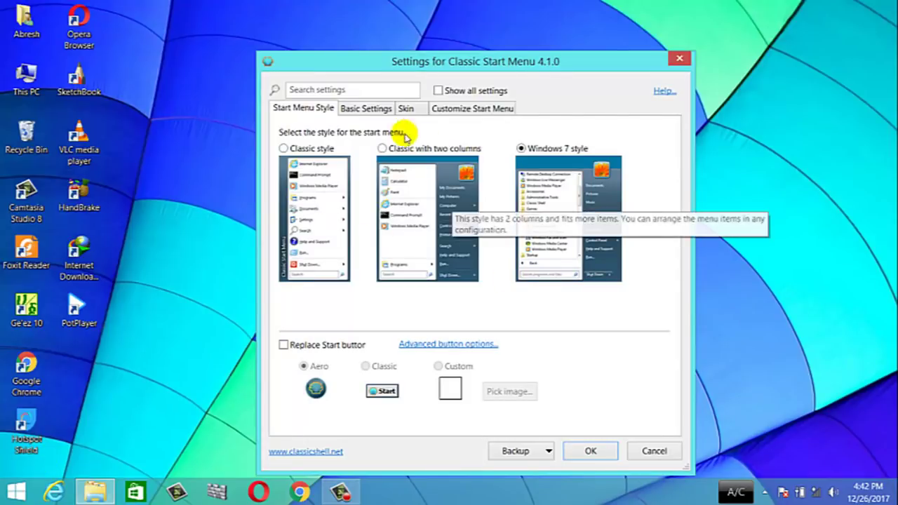
left_click(361, 109)
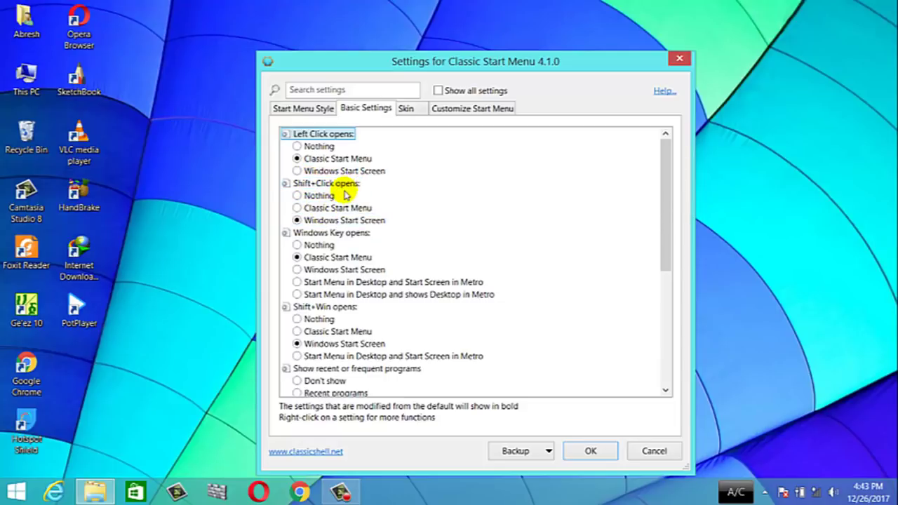
left_click(299, 220)
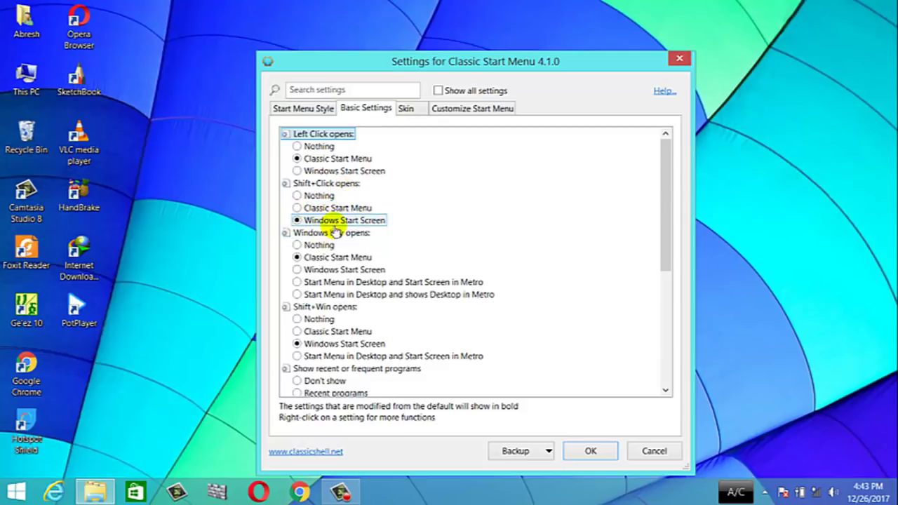
Look through the basic settings, from the click and key actions down to the shutdown command and search box options
left_click(304, 334)
scroll(299, 333, "down", 6)
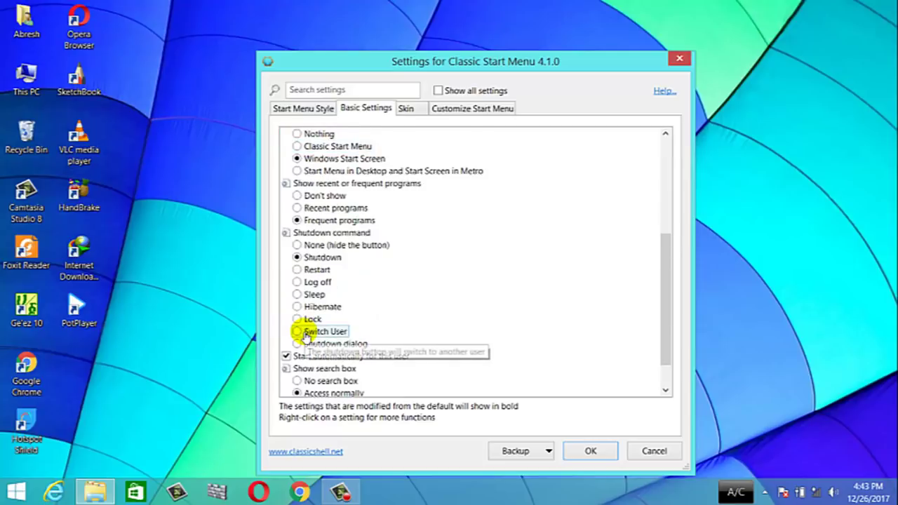
scroll(298, 333, "up", 6)
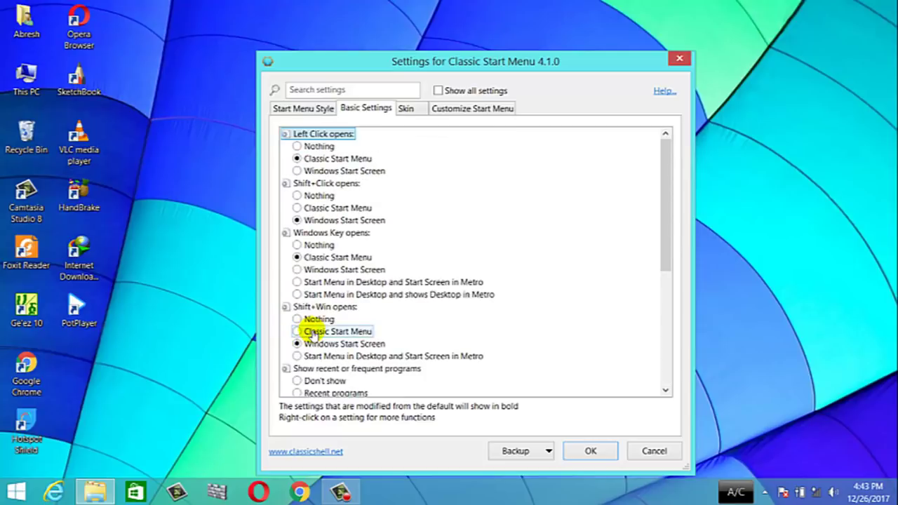
scroll(310, 334, "down", 6)
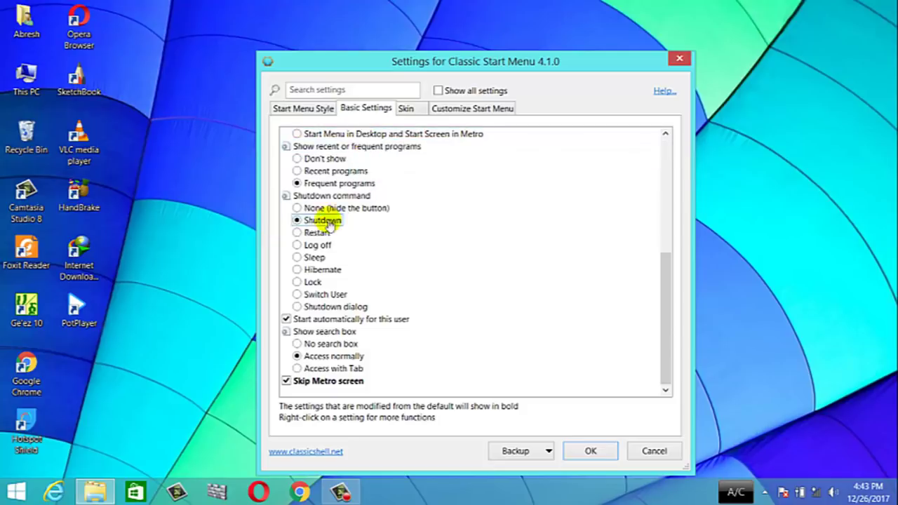
scroll(315, 292, "up", 6)
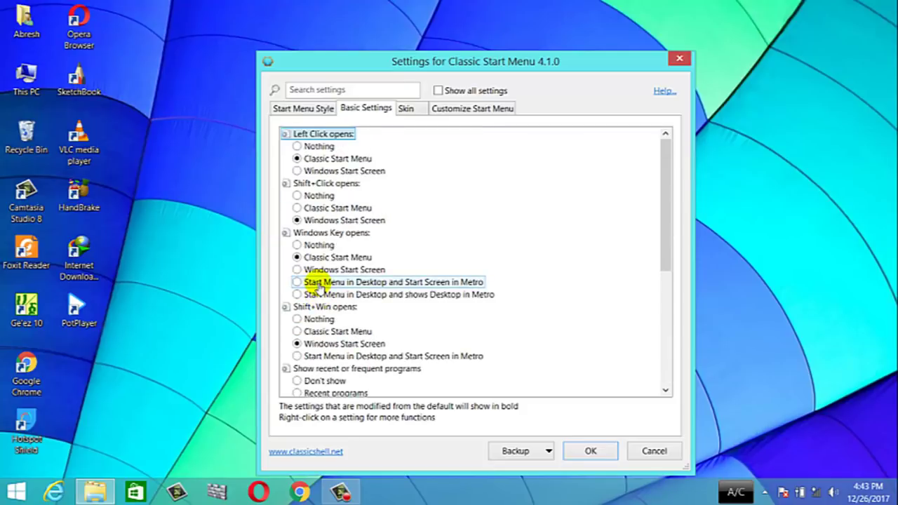
Open the start menu item customization and compare its item list with the actual start menu, including the Control Panel submenu
left_click(471, 108)
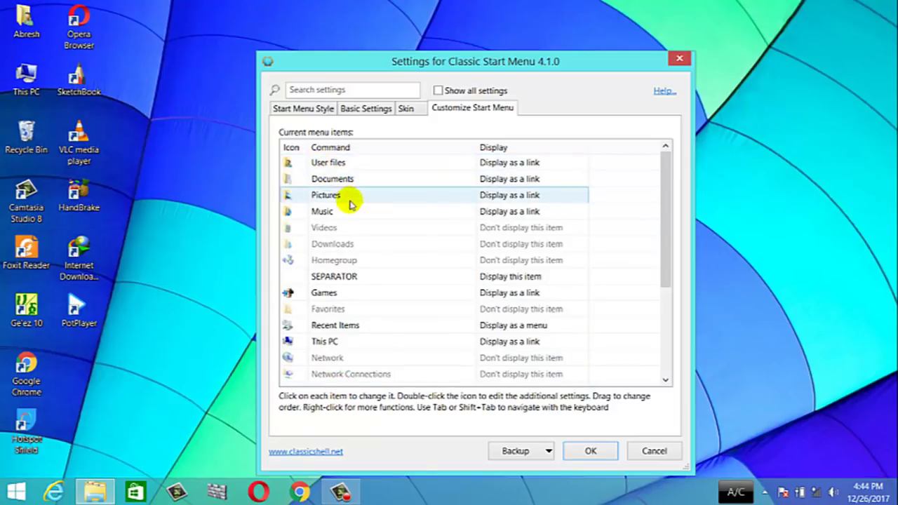
left_click(16, 491)
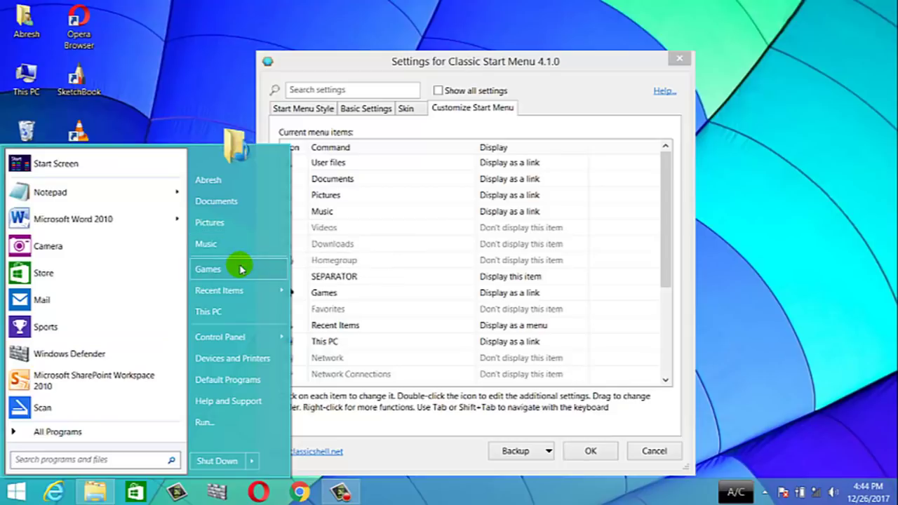
mouse_move(241, 288)
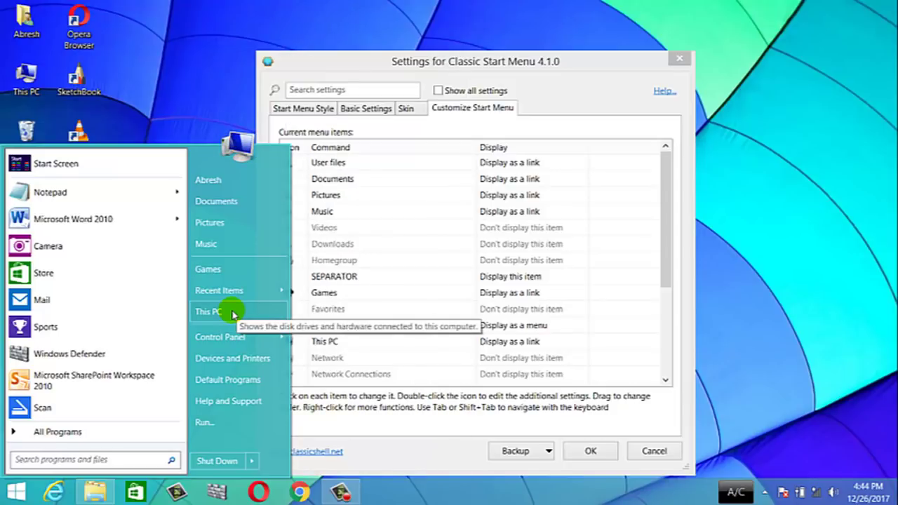
mouse_move(232, 334)
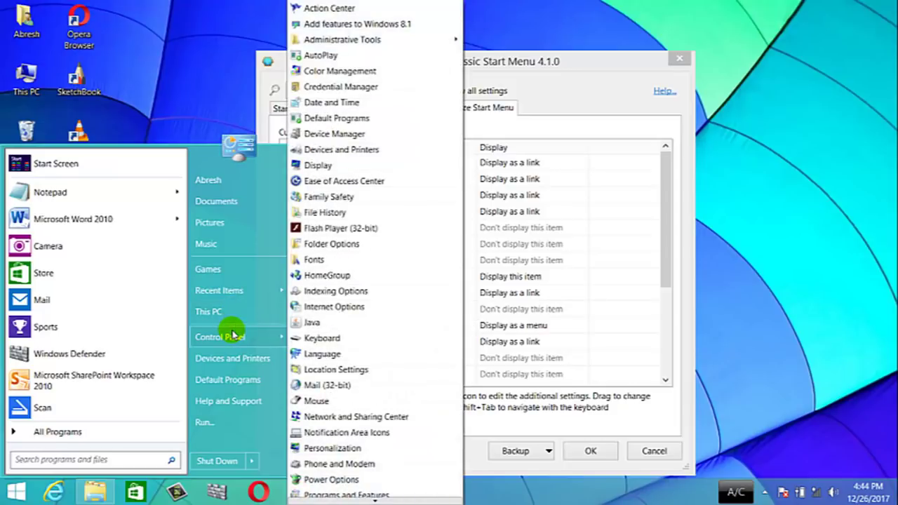
left_click(601, 90)
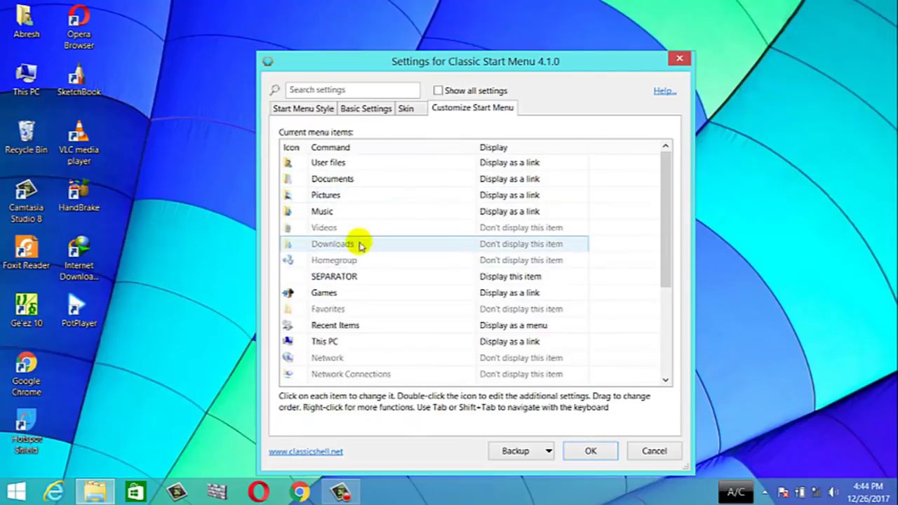
scroll(382, 276, "down", 3)
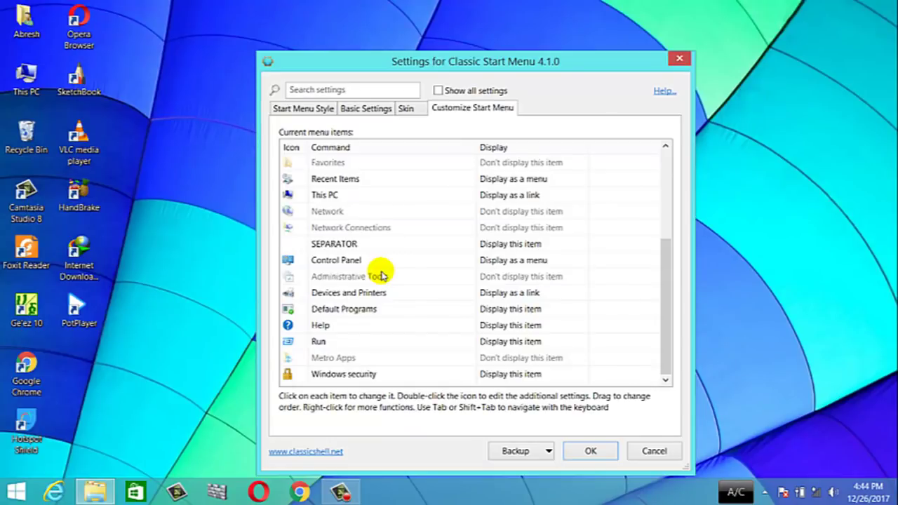
scroll(382, 276, "up", 3)
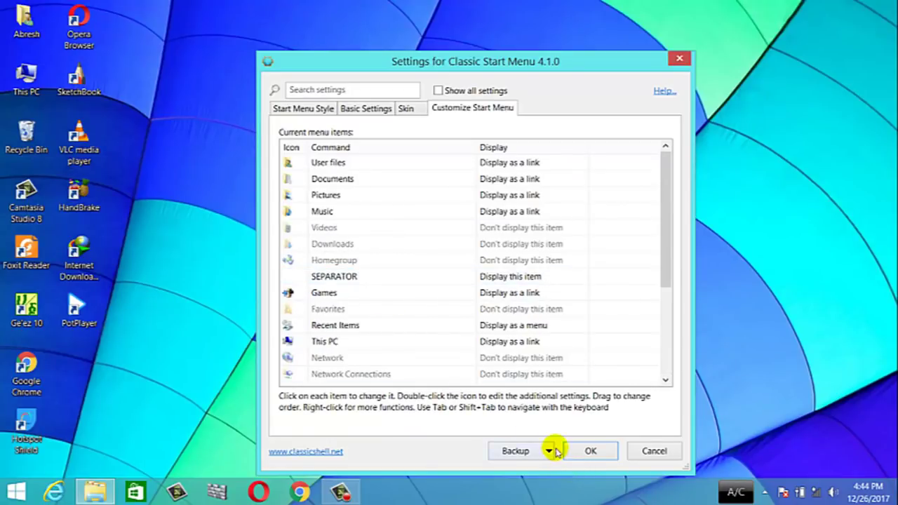
Check the backup options for the Classic Start Menu settings, and save and close the settings
left_click(517, 451)
left_click(525, 452)
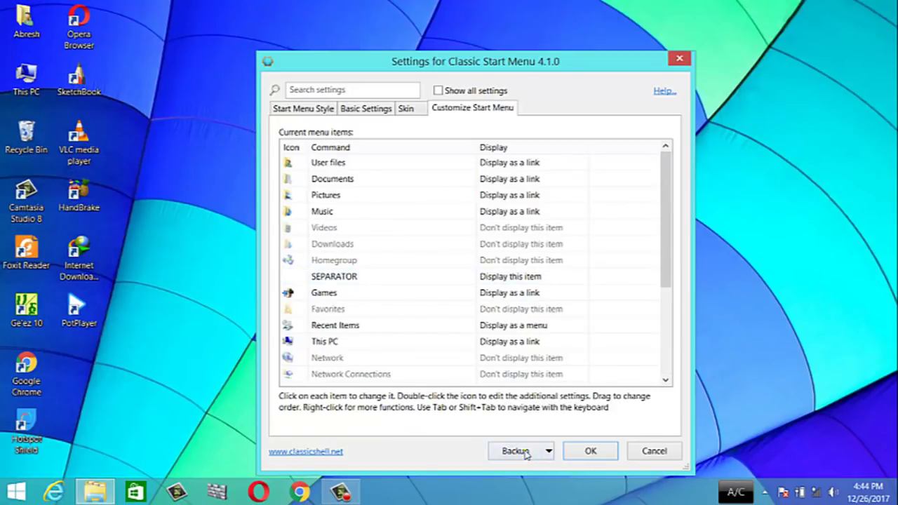
left_click(512, 449)
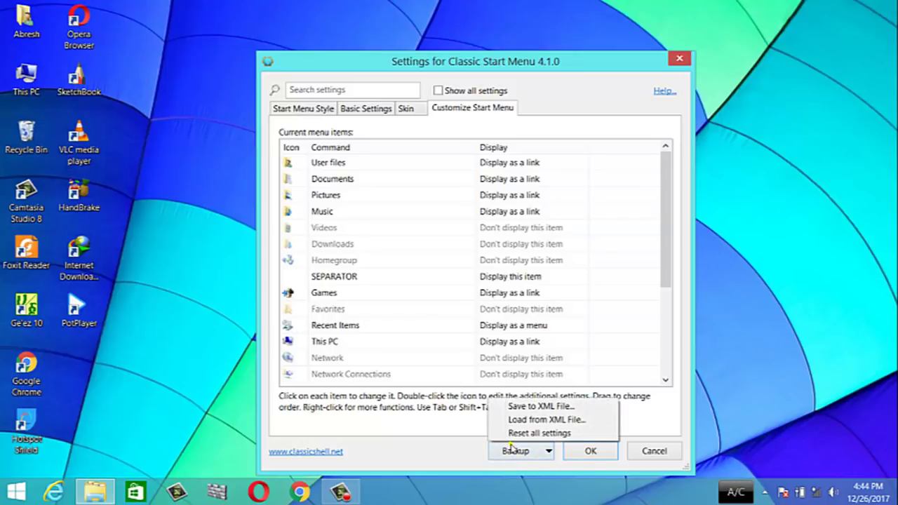
left_click(588, 453)
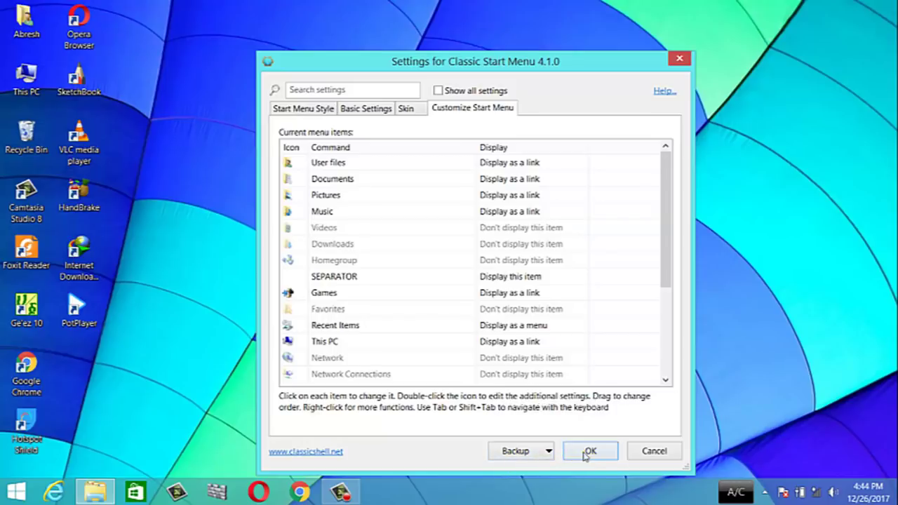
left_click(588, 452)
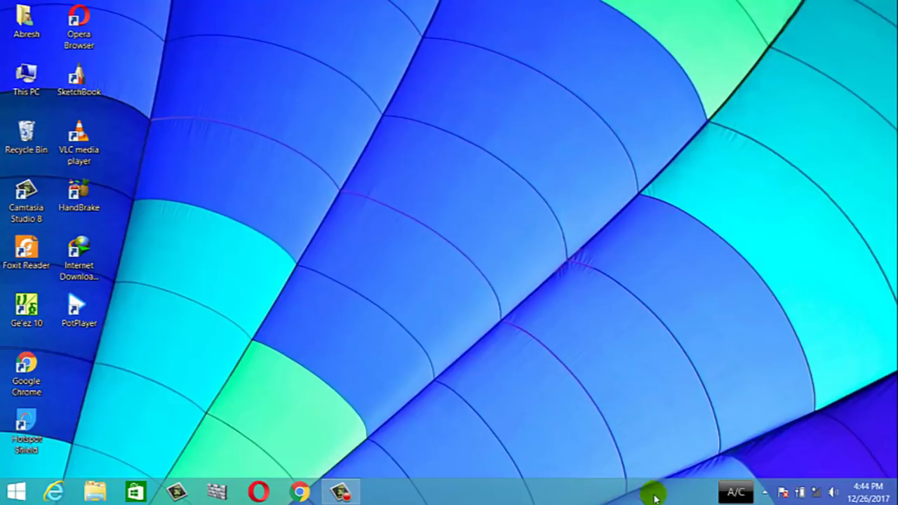
Open the Taskbar and Navigation properties and move the dialog to the middle of the desktop
mouse_move(333, 492)
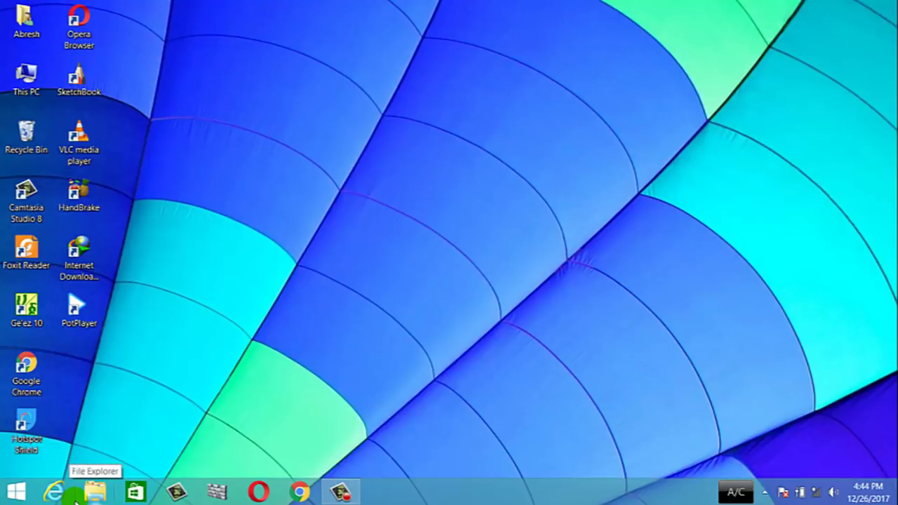
right_click(402, 492)
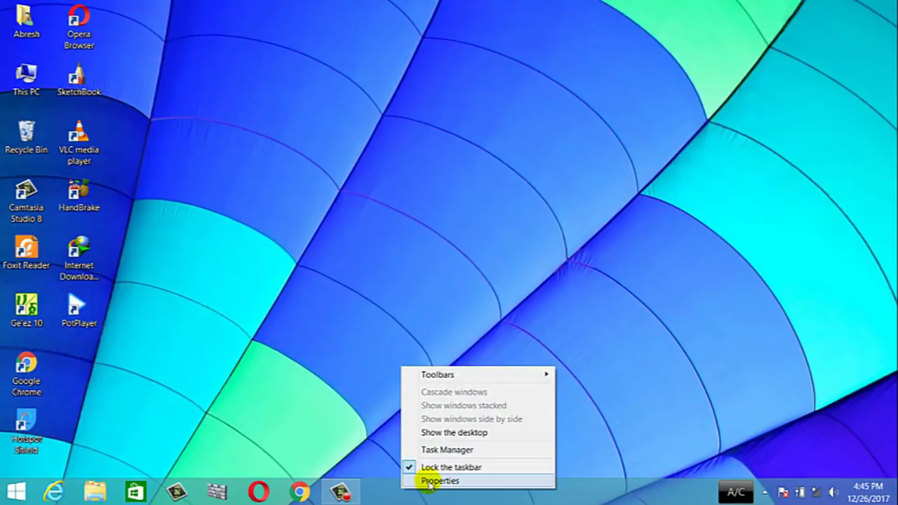
left_click(427, 481)
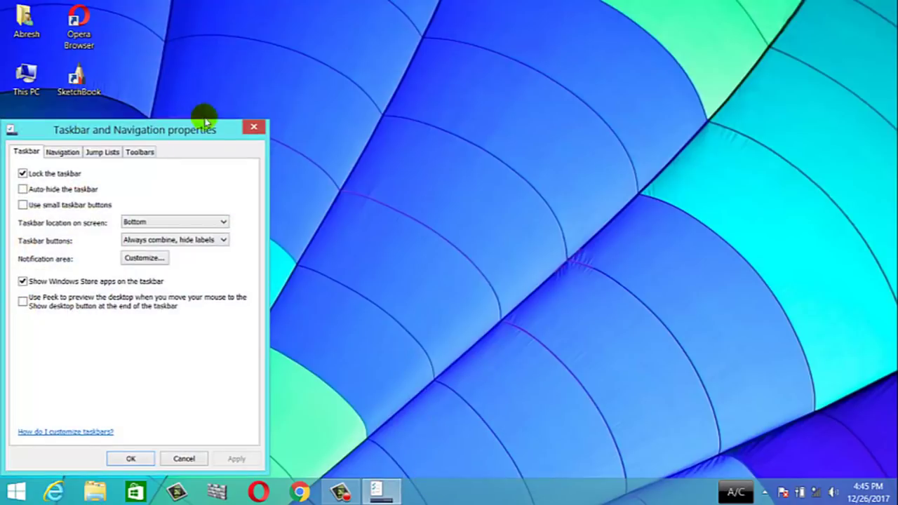
left_click_drag(181, 126, 475, 73)
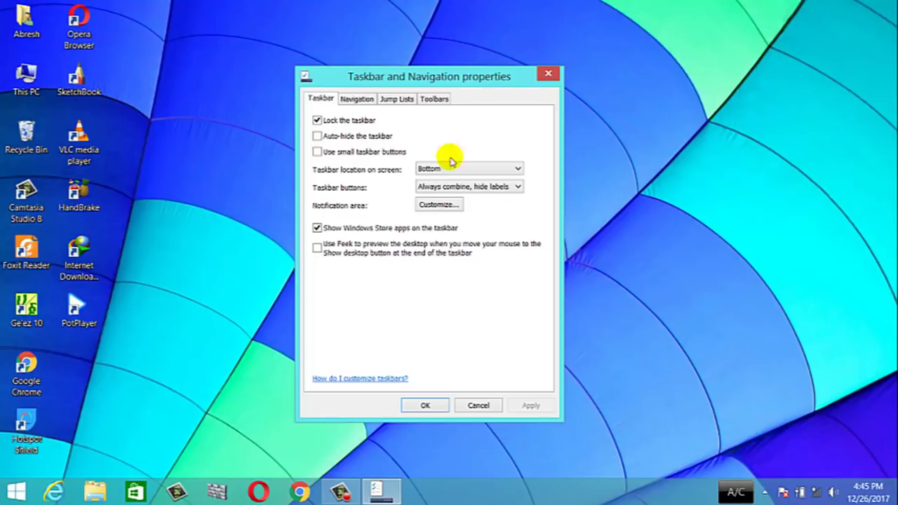
Unlock the taskbar and move it to the left screen edge, the right edge and back to the bottom
left_click(318, 121)
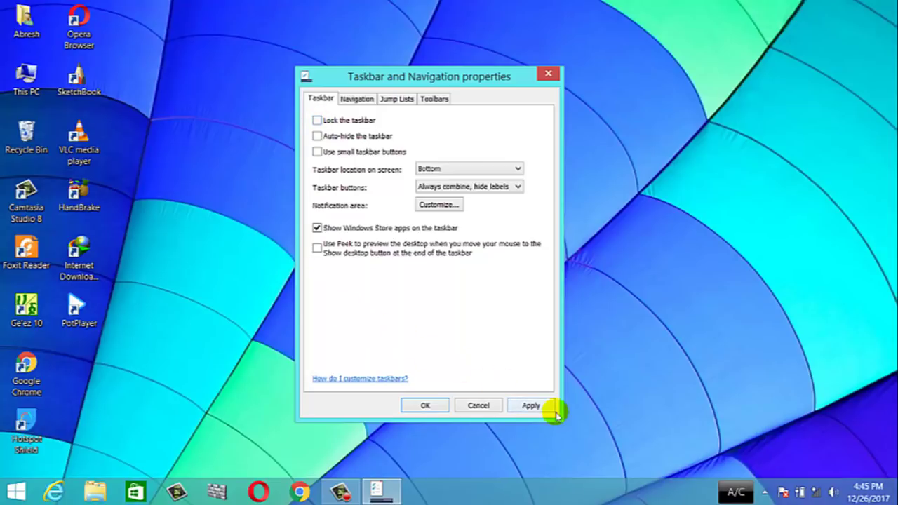
left_click(530, 406)
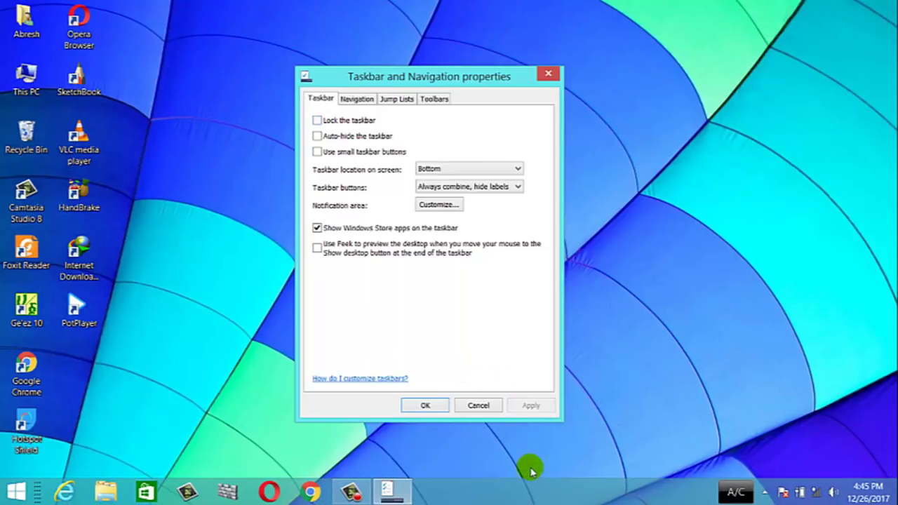
left_click_drag(534, 494, 7, 314)
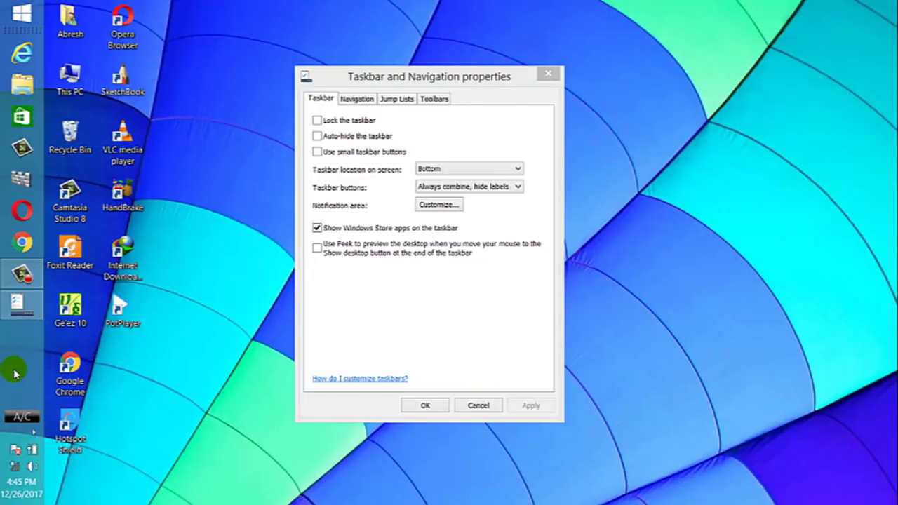
left_click_drag(15, 373, 768, 285)
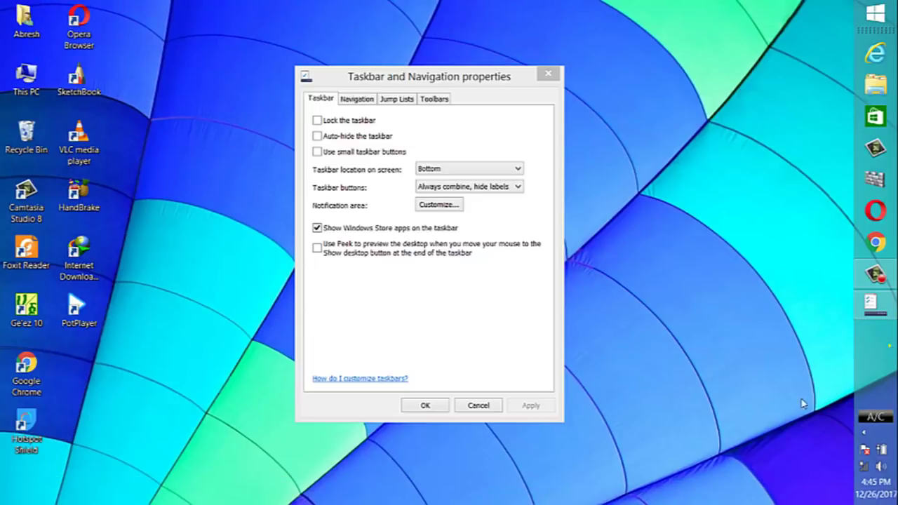
left_click_drag(803, 403, 465, 491)
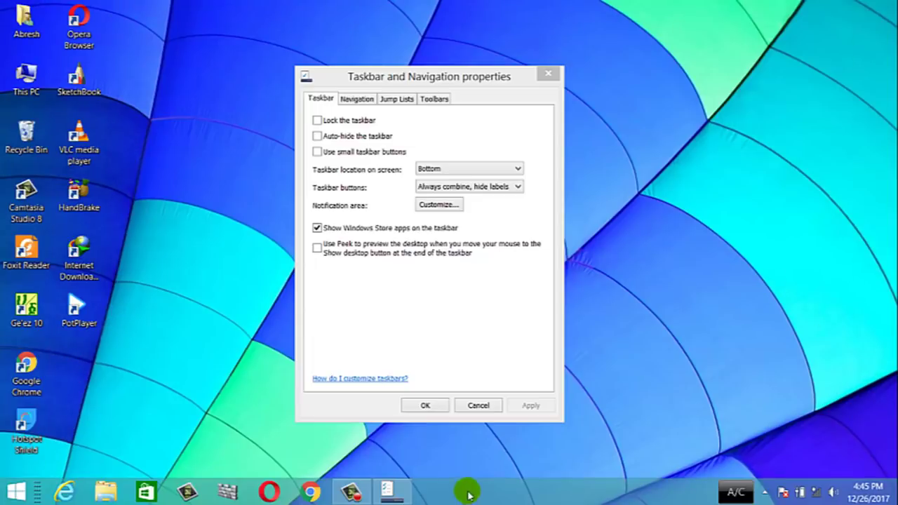
Lock the taskbar again and apply the change
left_click(318, 121)
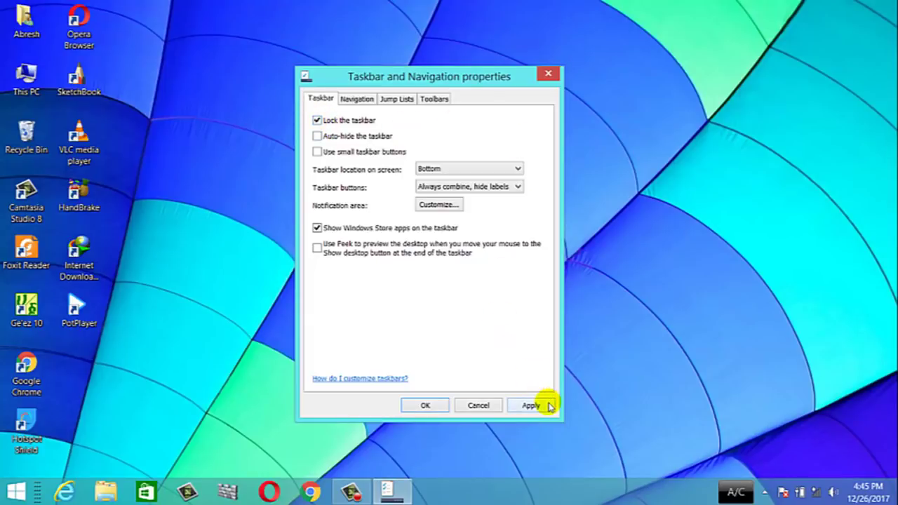
left_click(550, 405)
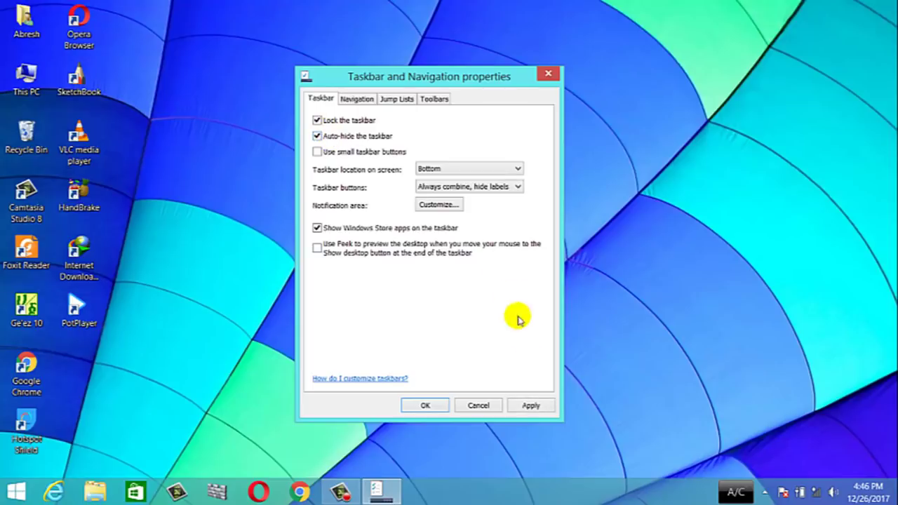
Try auto-hiding the taskbar, and turn auto-hide off again, applying each change
left_click(529, 405)
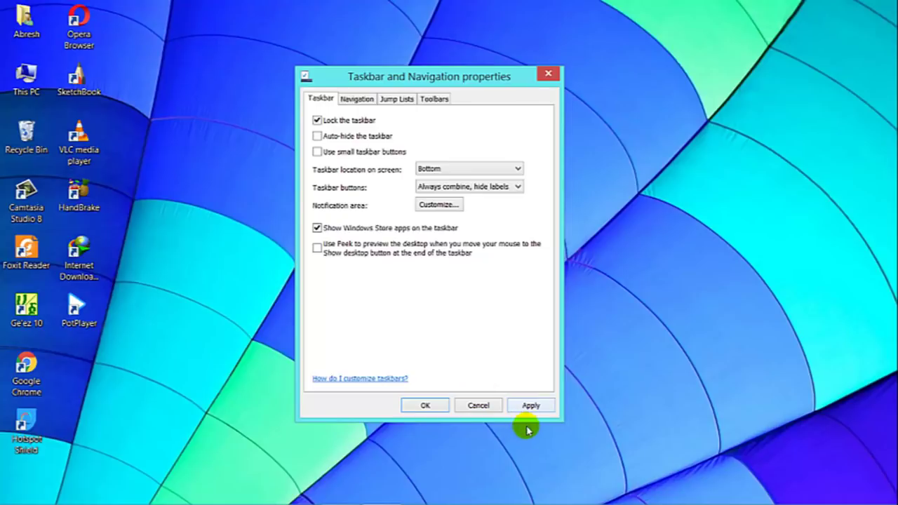
left_click(549, 405)
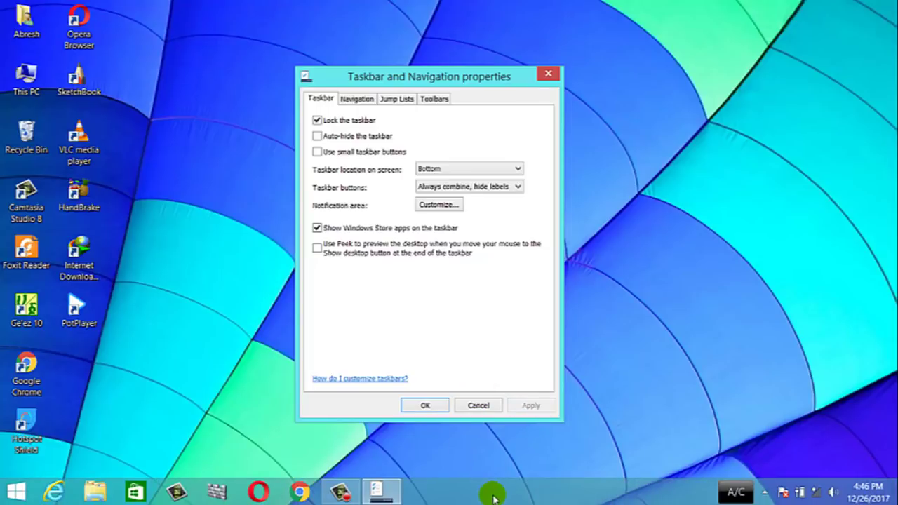
Try small taskbar buttons, and switch back to normal-sized buttons, applying each change
left_click(319, 153)
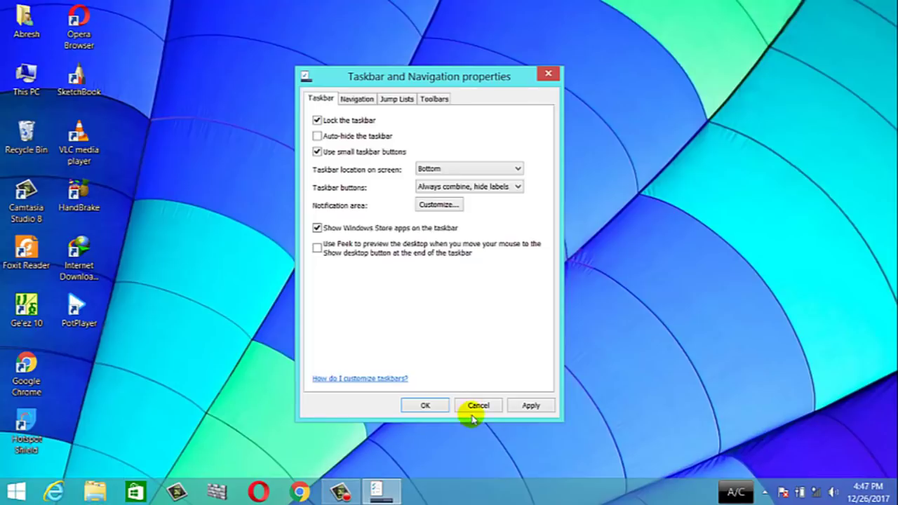
left_click(531, 406)
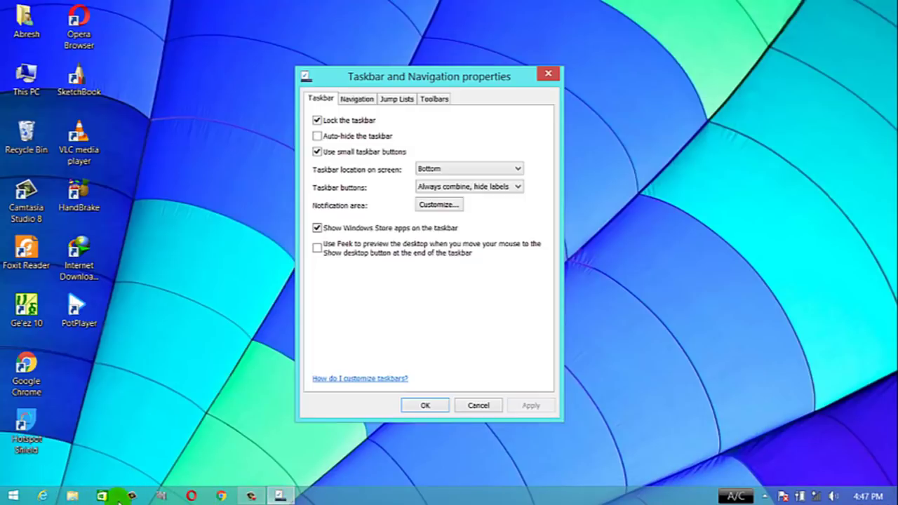
left_click(318, 152)
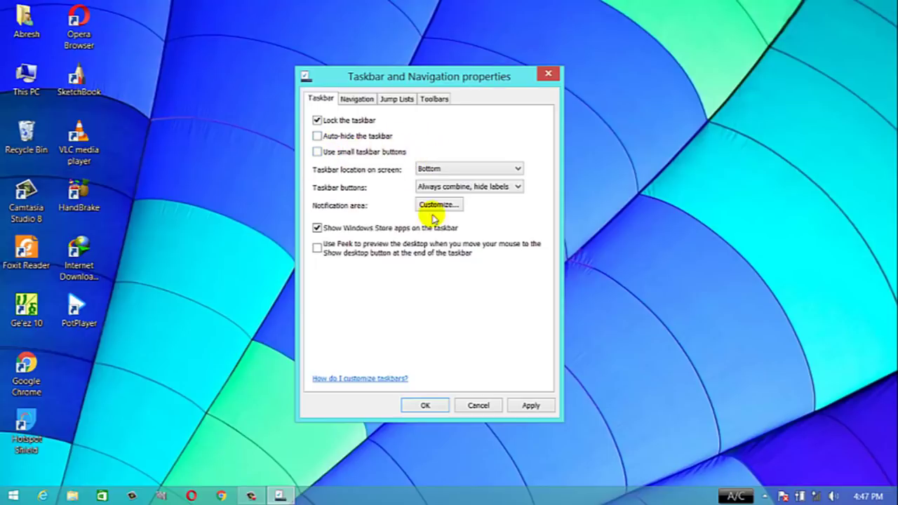
left_click(530, 406)
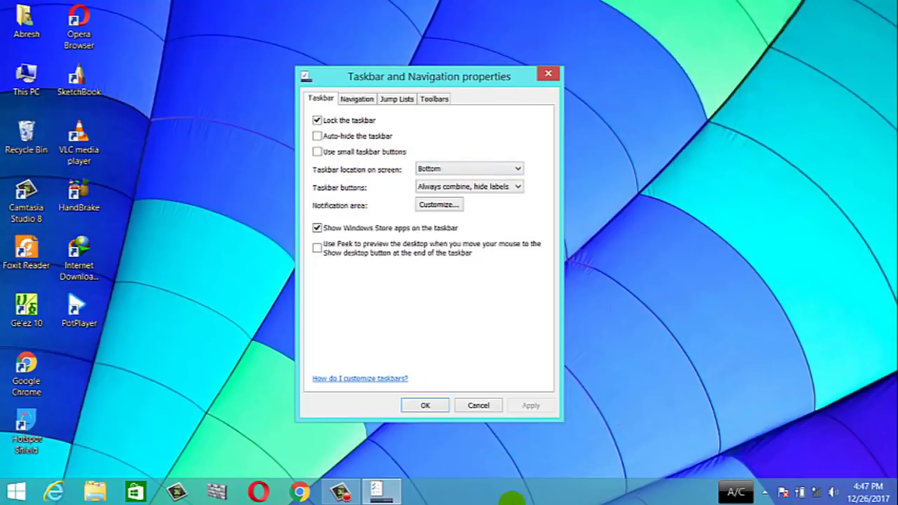
Try the Left and Right taskbar locations on screen, applying each change
left_click(457, 172)
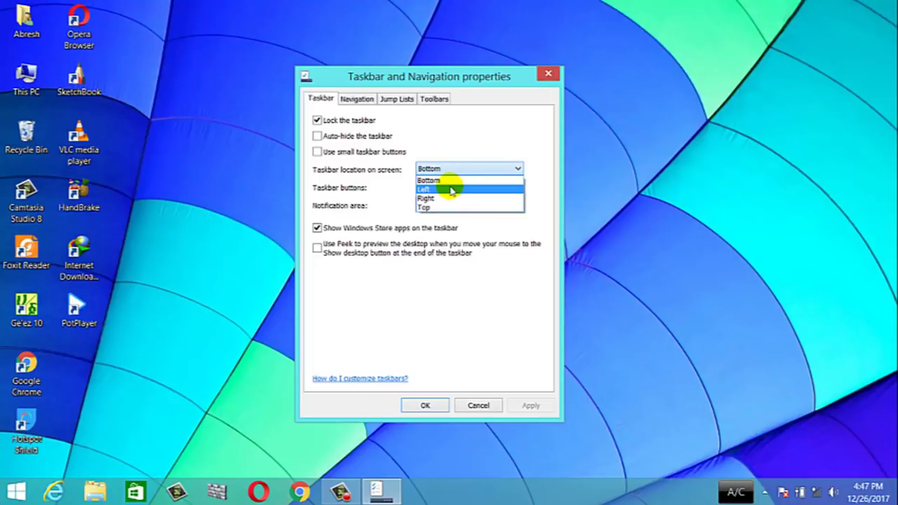
left_click(444, 183)
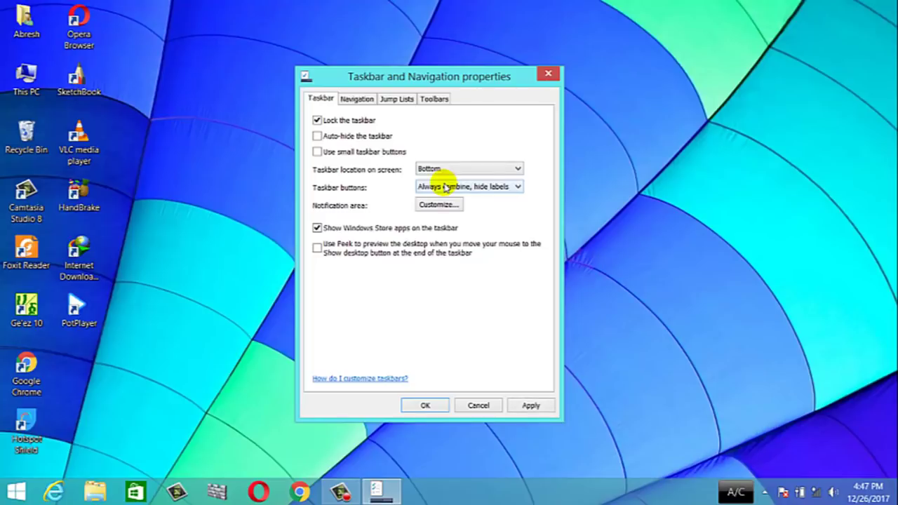
left_click(468, 171)
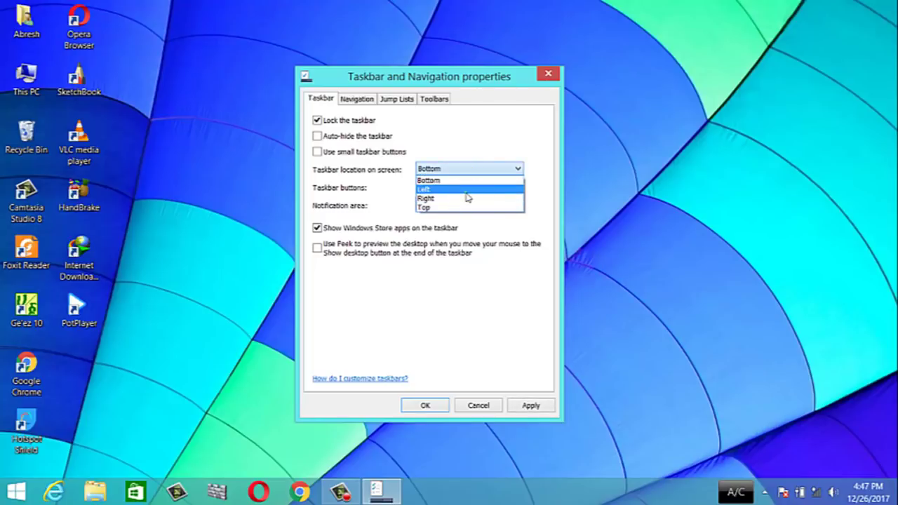
left_click(466, 189)
left_click(550, 410)
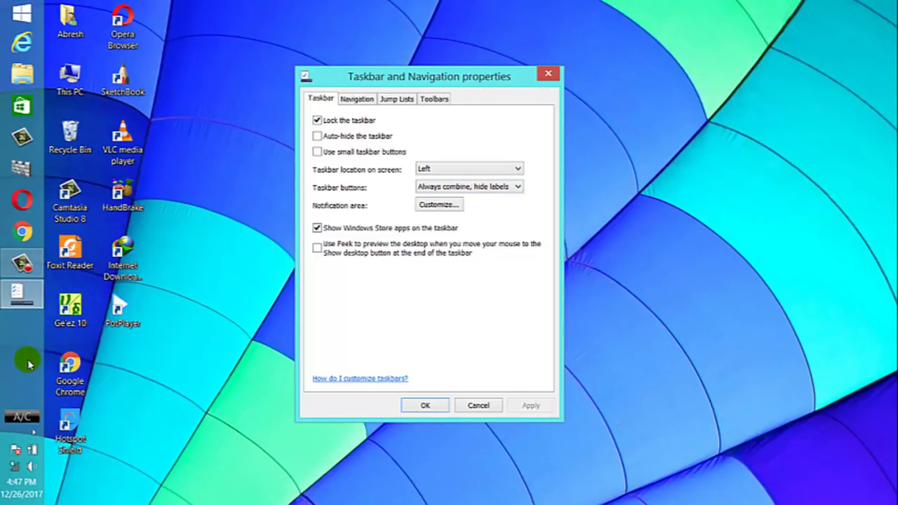
left_click(495, 174)
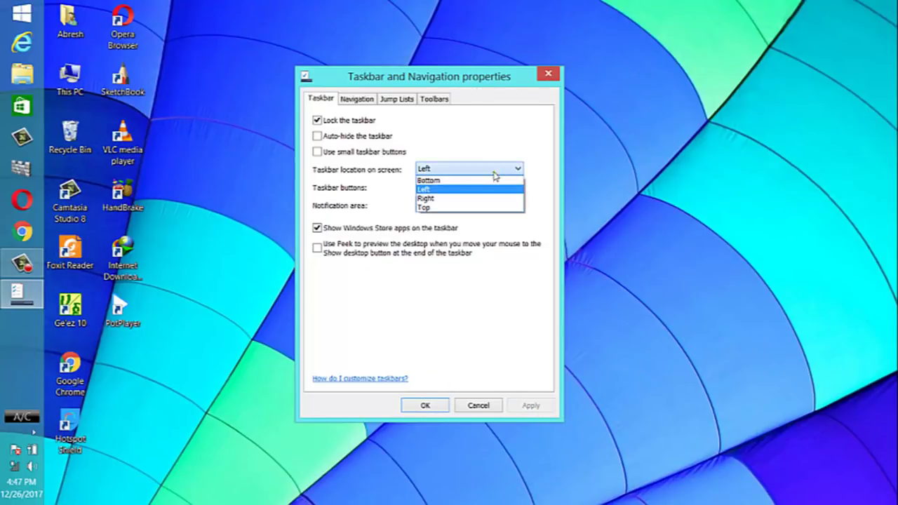
left_click(443, 198)
left_click(549, 408)
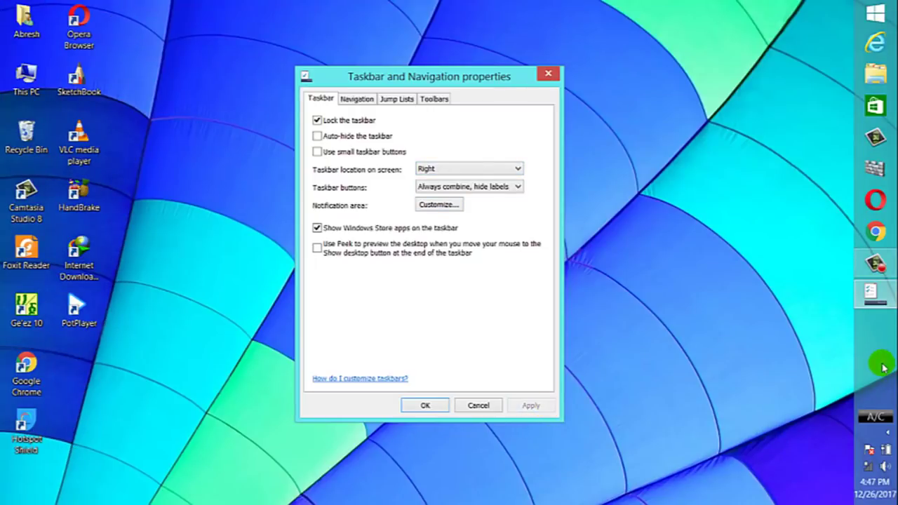
Try the Top taskbar location, and return the taskbar to the Bottom, applying each change
left_click(429, 169)
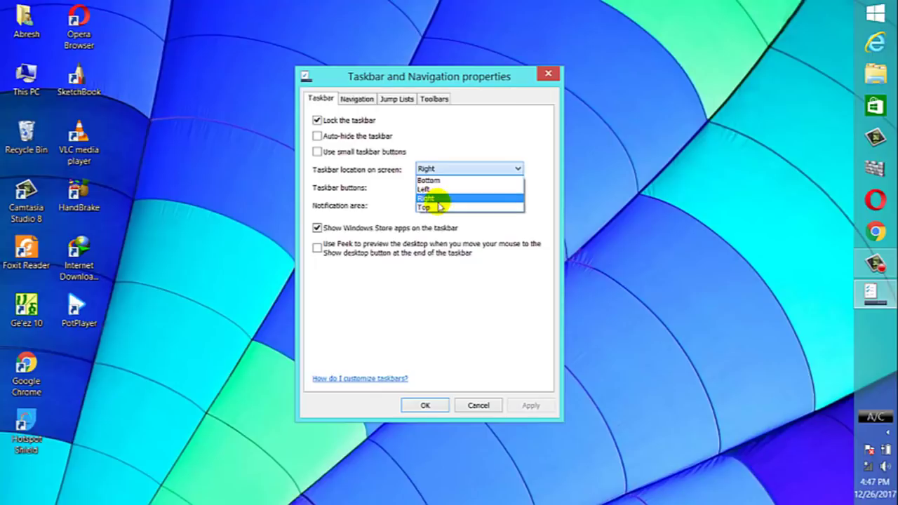
left_click(446, 209)
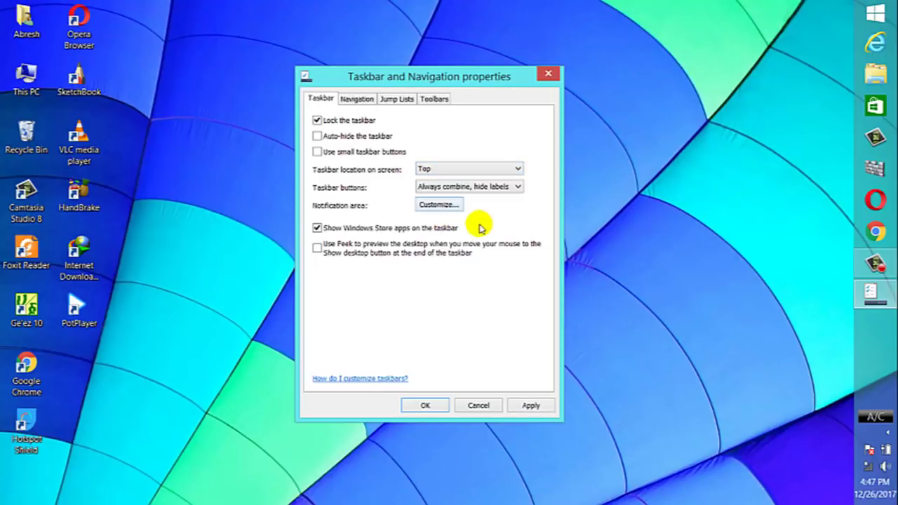
left_click(530, 407)
left_click(530, 407)
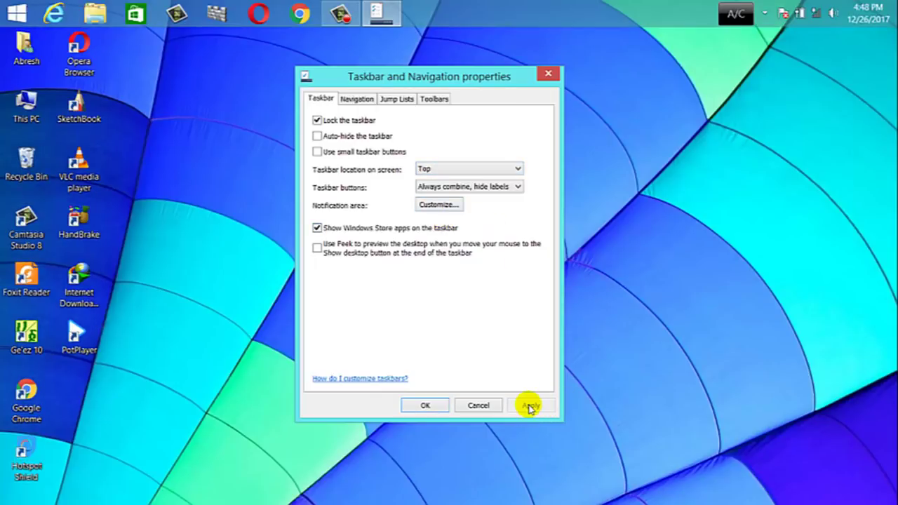
left_click(467, 170)
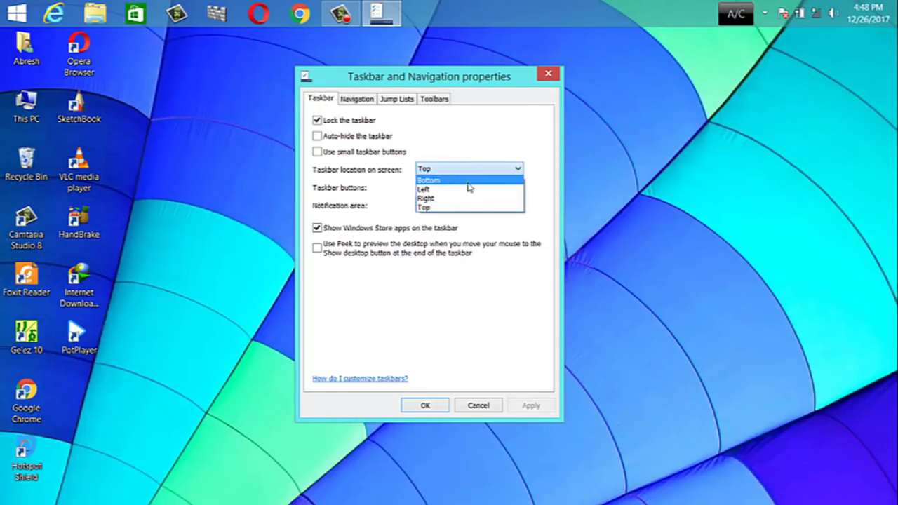
left_click(469, 181)
left_click(532, 406)
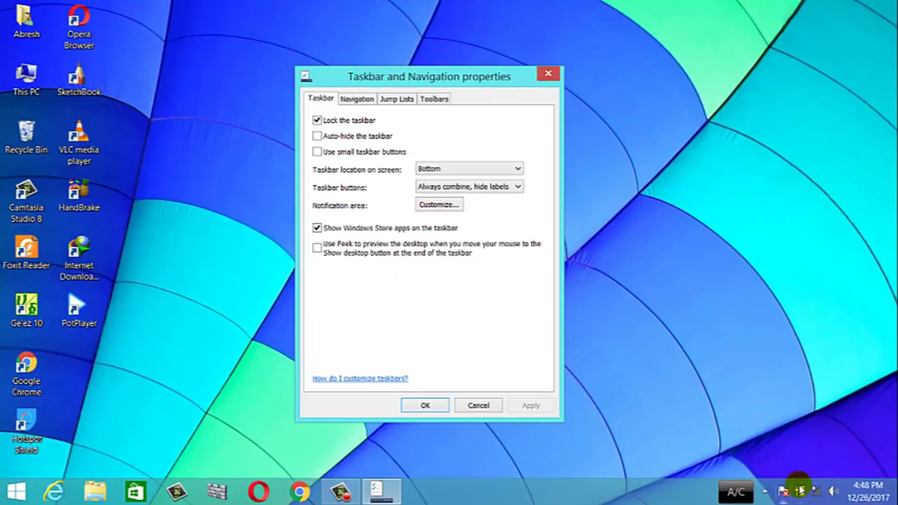
Open the customization of the notification area icons and look at the hidden icons on the taskbar
left_click(440, 205)
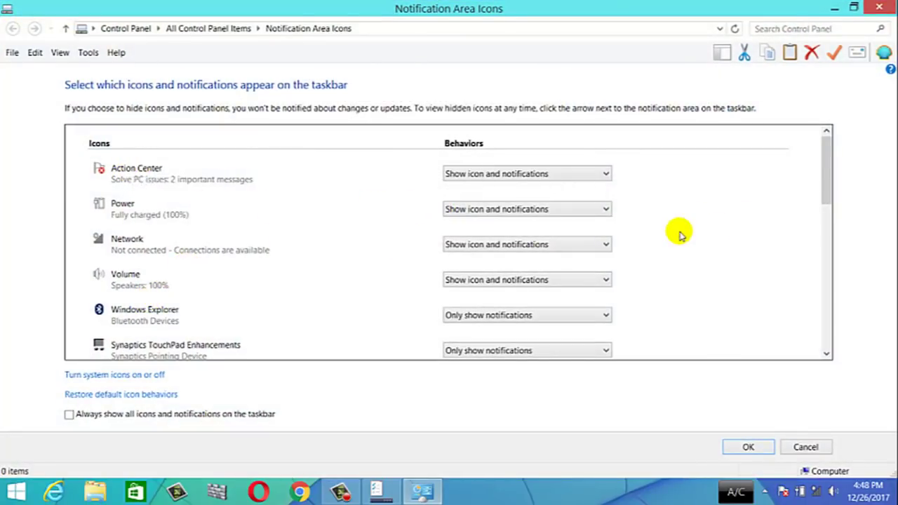
left_click(765, 494)
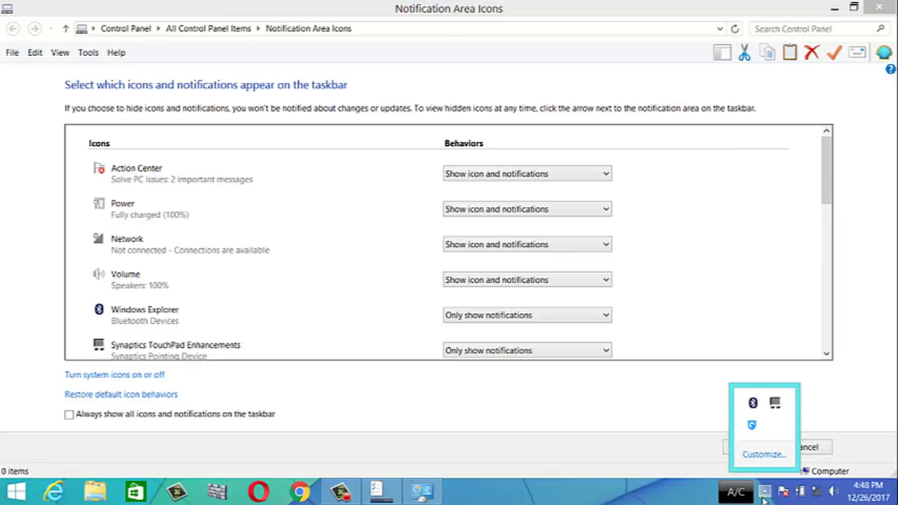
left_click(757, 456)
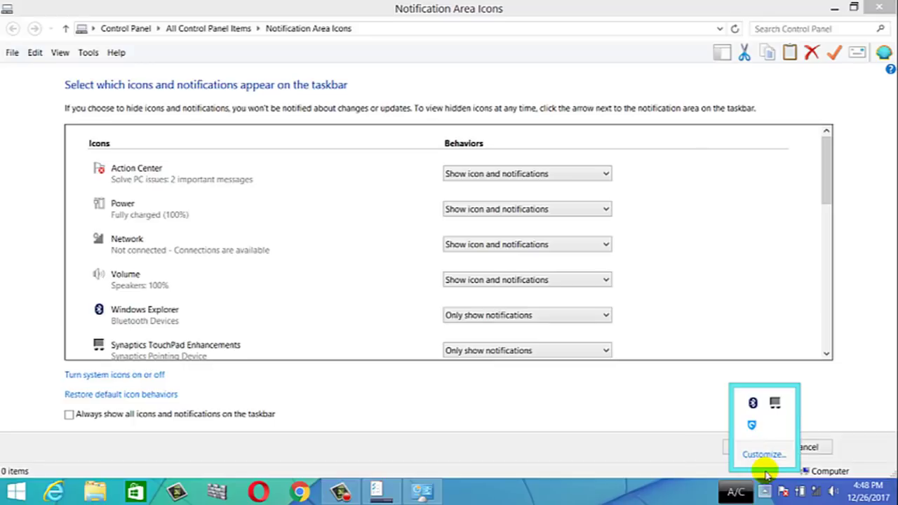
left_click(496, 436)
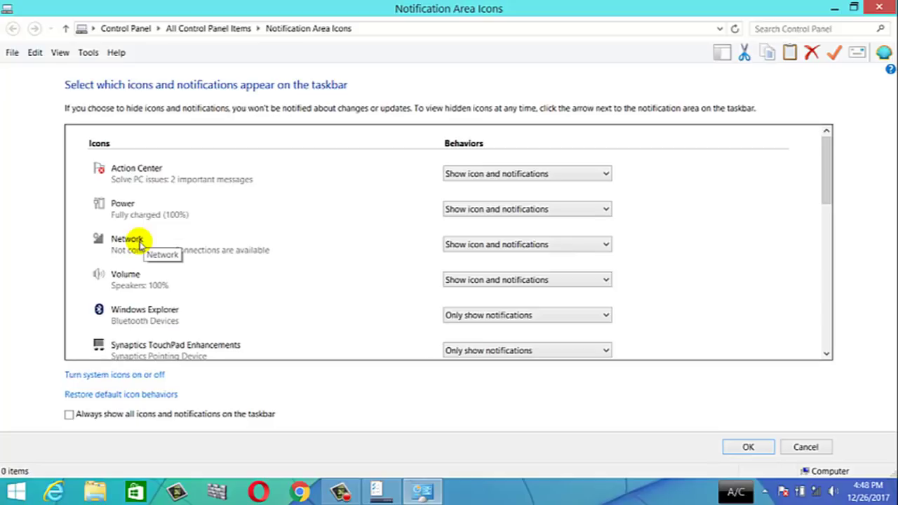
Set the Action Center icon's behavior to Hide icon and notifications
left_click(569, 173)
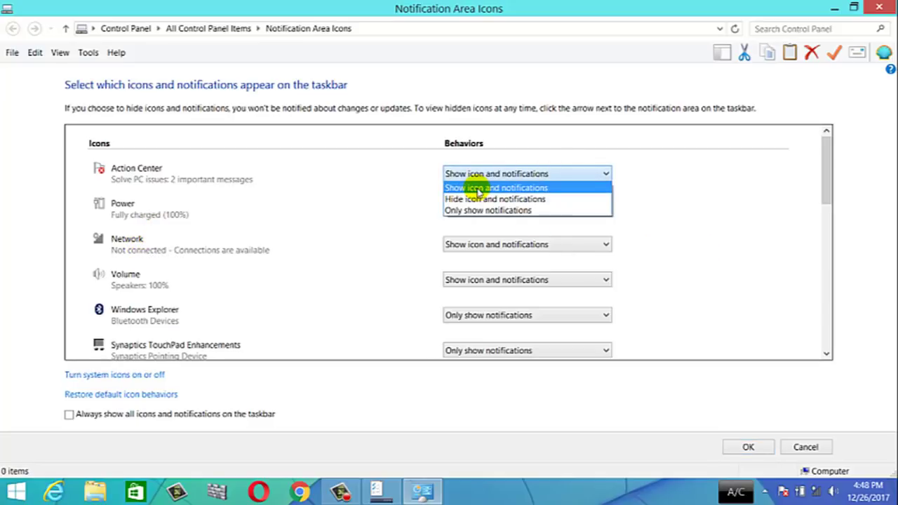
left_click(544, 187)
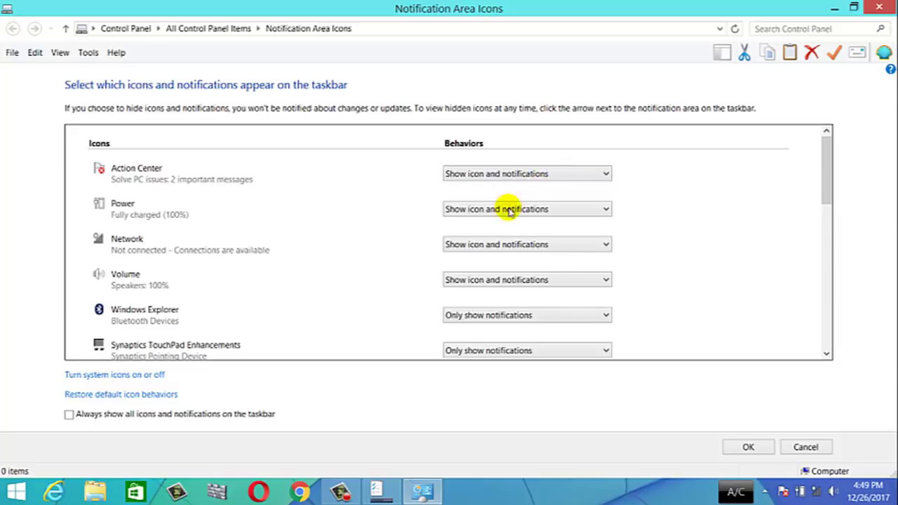
mouse_move(780, 496)
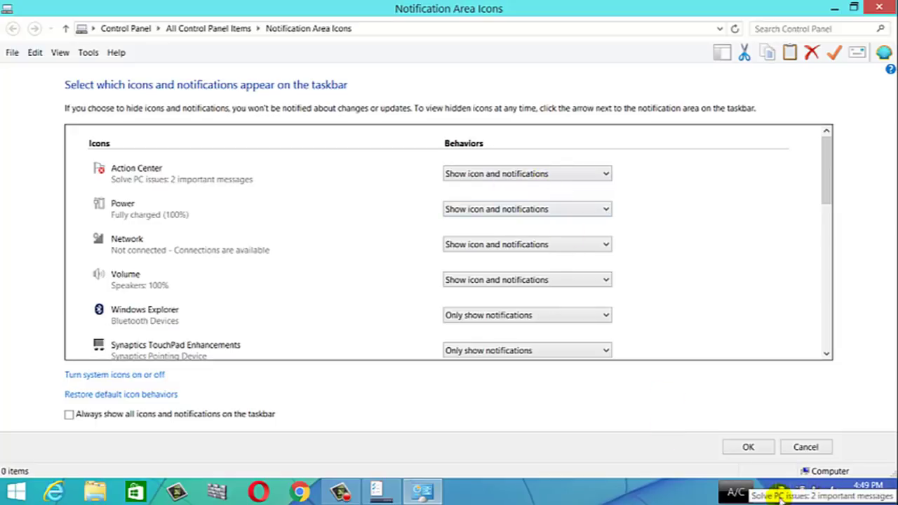
left_click(515, 179)
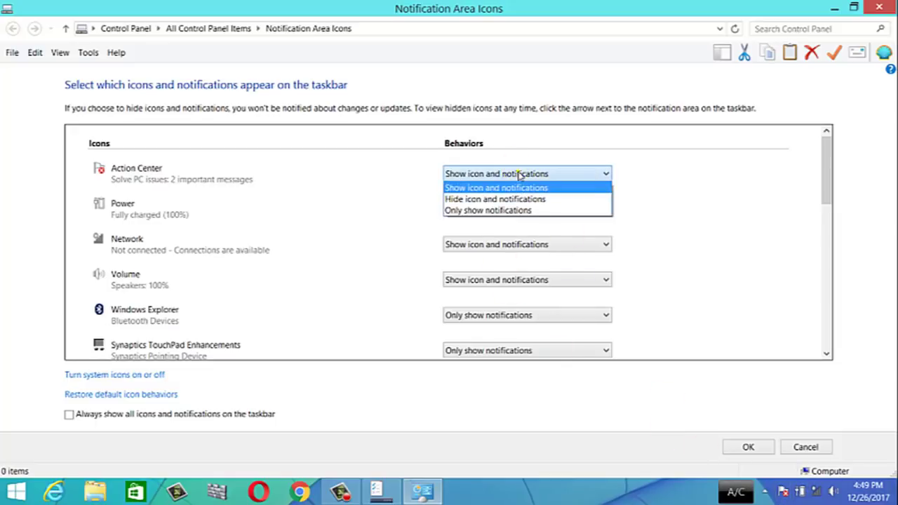
left_click(489, 200)
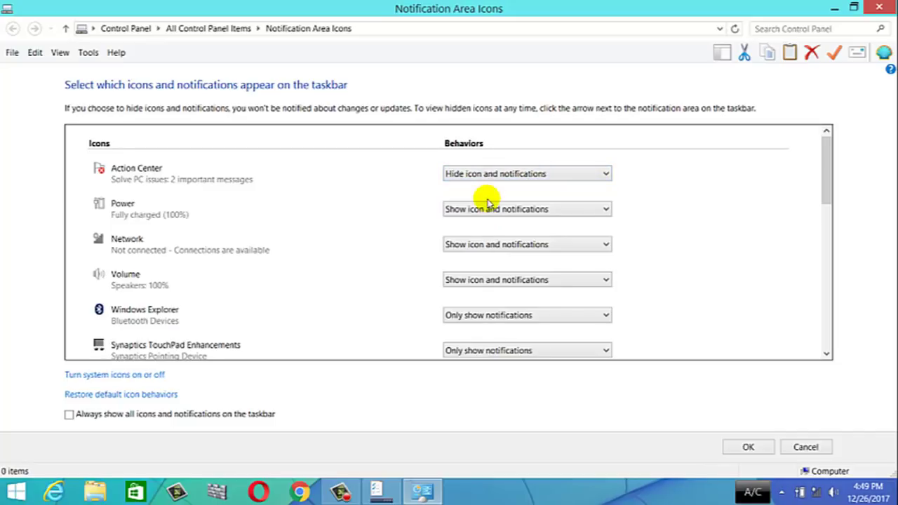
mouse_move(762, 494)
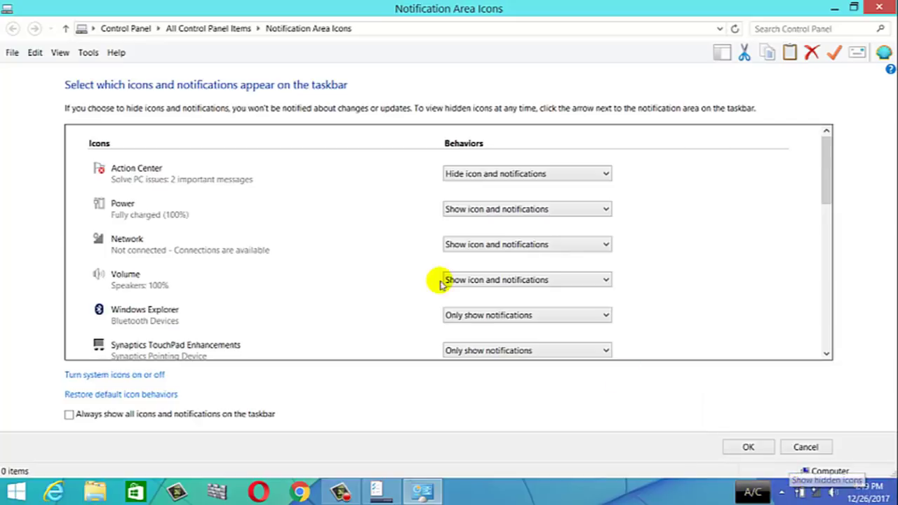
Set the Power icon's behavior to Only show notifications and confirm the notification area settings
left_click(503, 209)
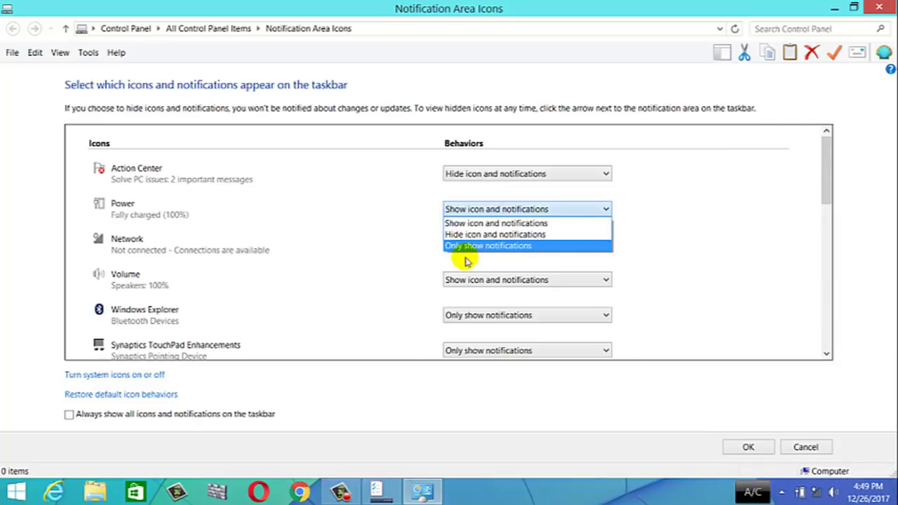
left_click(510, 247)
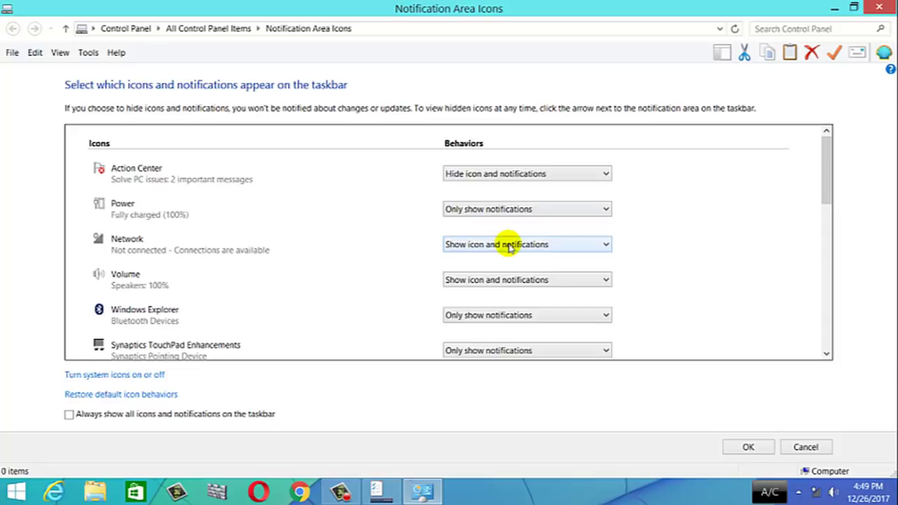
left_click(748, 447)
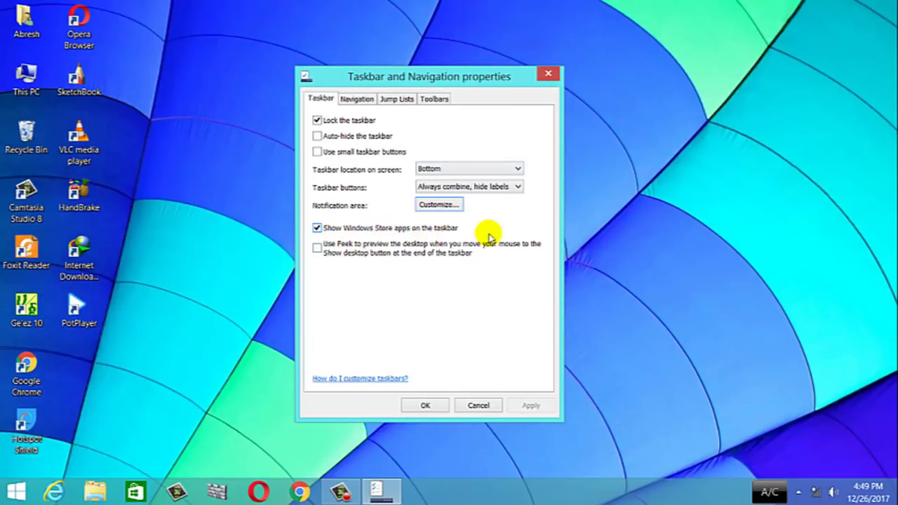
Try turning off Windows Store apps on the taskbar, and turn them on again, applying each change
left_click(325, 234)
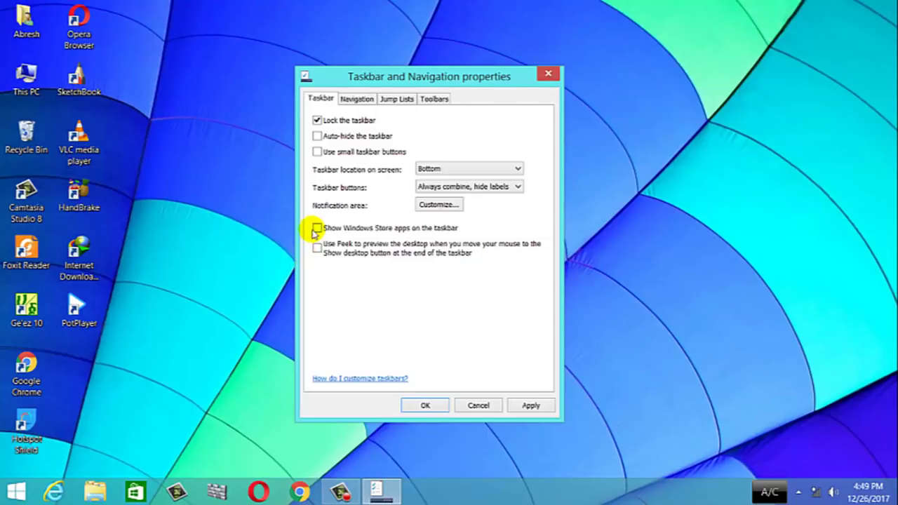
left_click(531, 405)
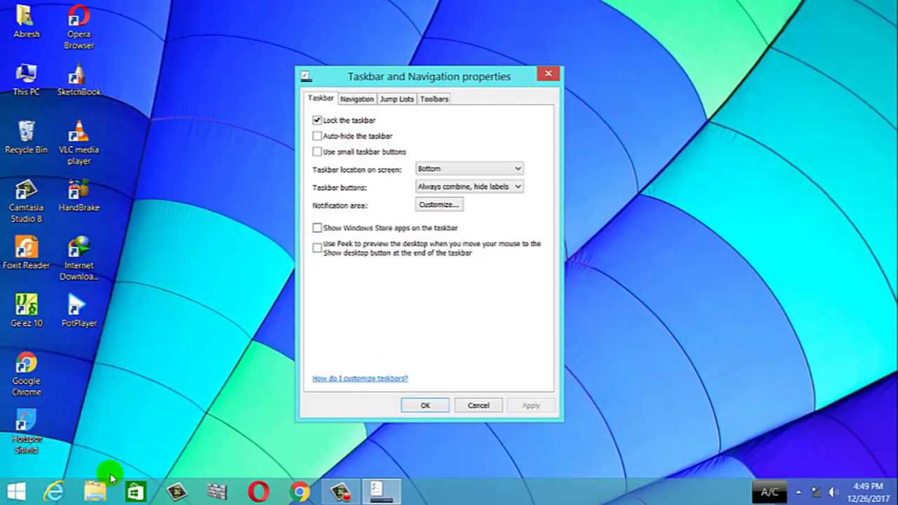
left_click(319, 228)
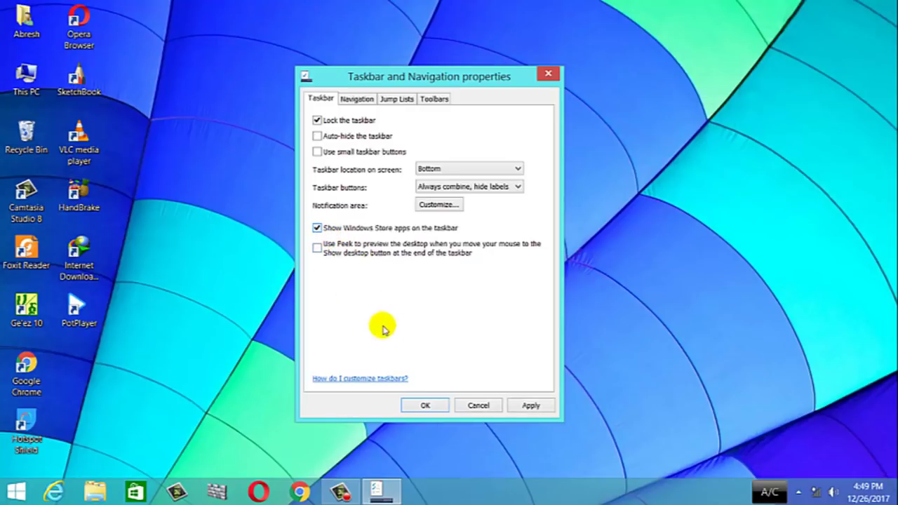
left_click(529, 404)
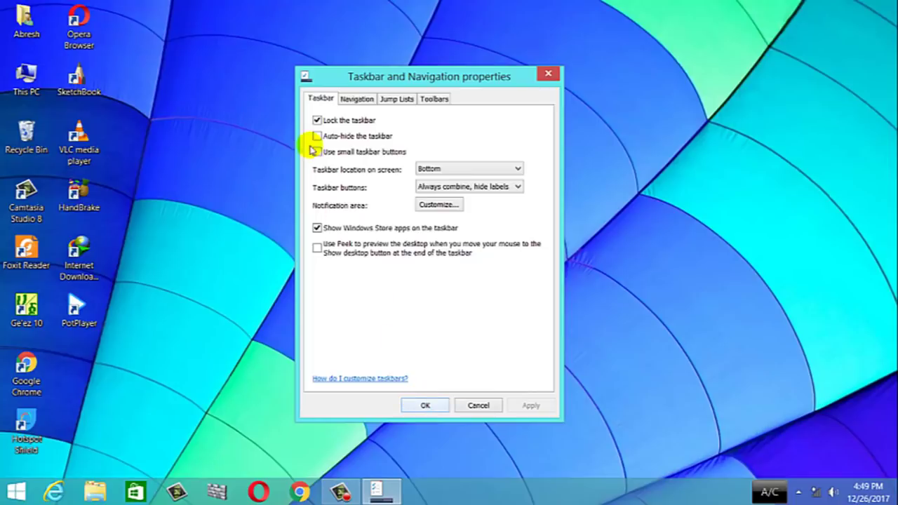
Look through the Navigation and Jump Lists settings of the taskbar properties
left_click(350, 98)
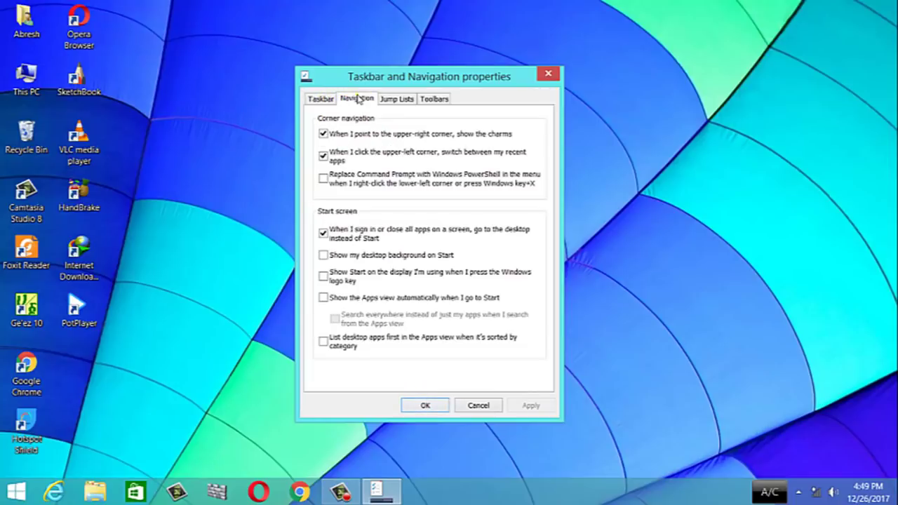
left_click(407, 99)
Add the Address toolbar to the taskbar, apply the change and open the address list
left_click(433, 100)
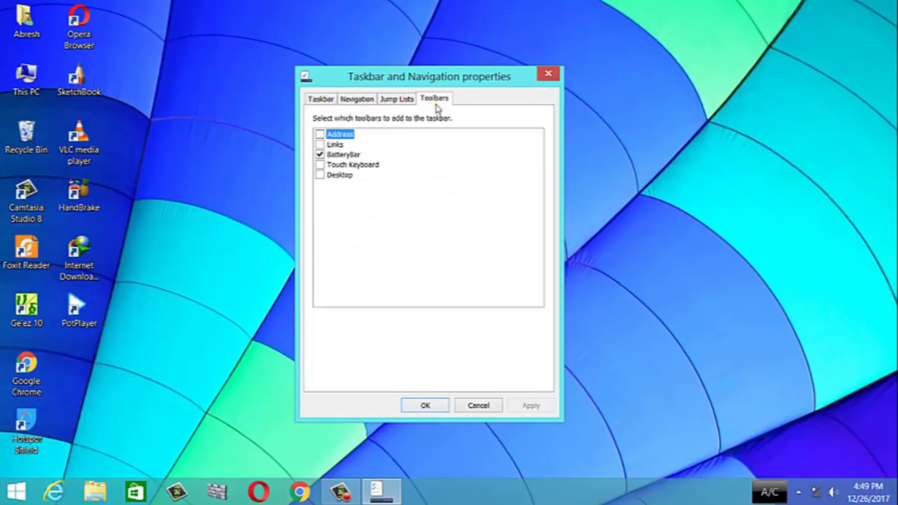
left_click(435, 102)
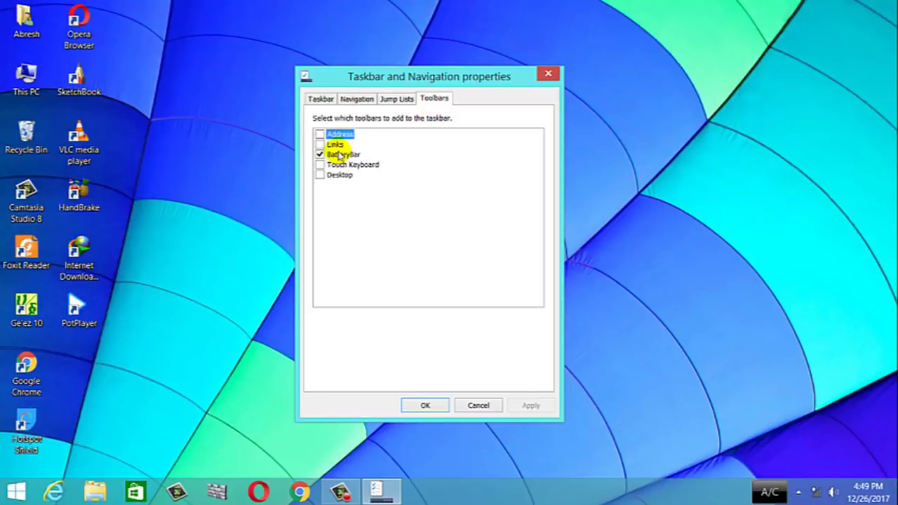
left_click(319, 134)
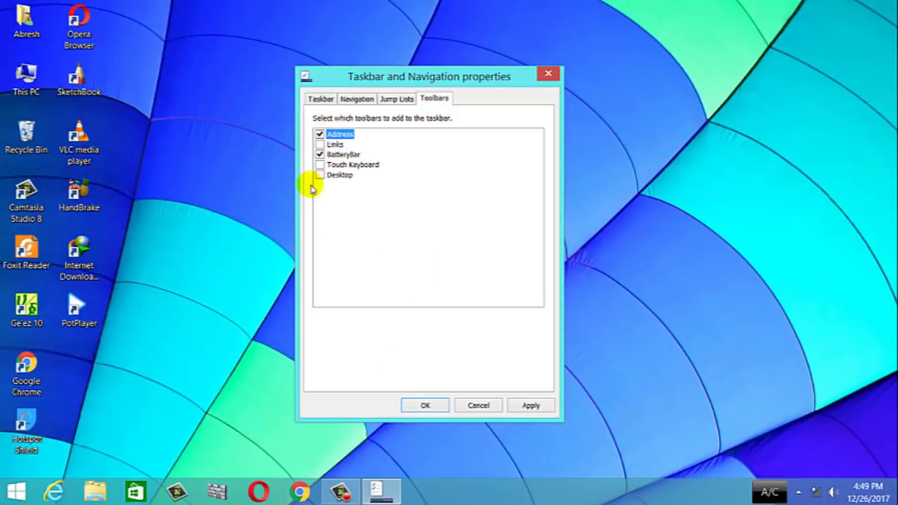
left_click(527, 407)
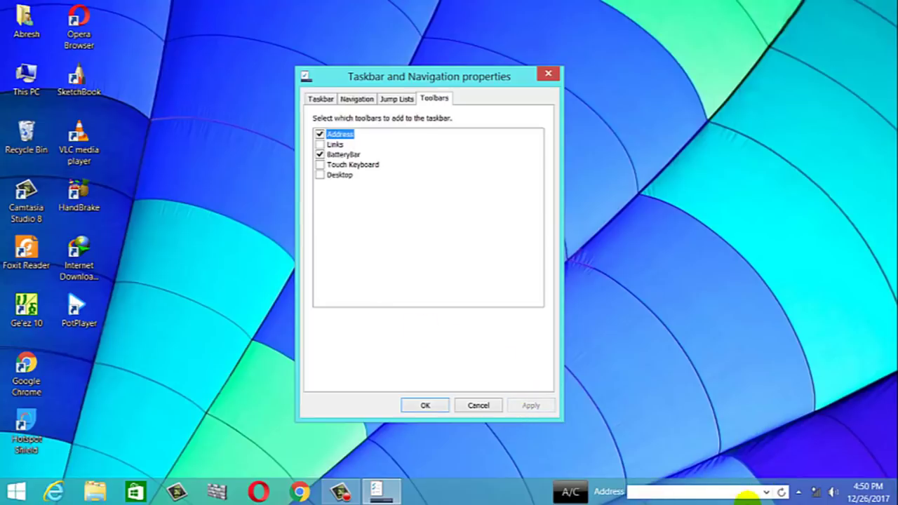
left_click(765, 492)
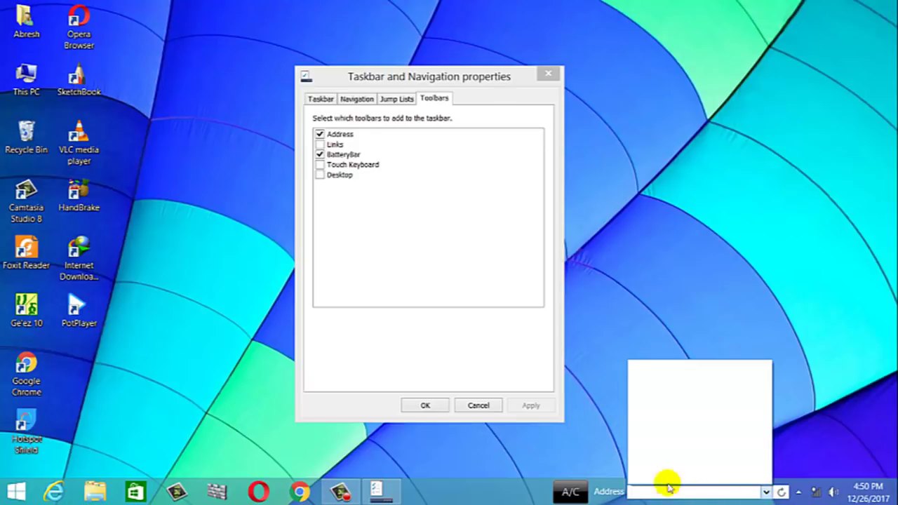
Try adding the Links toolbar to the taskbar, apply the change and check the hidden notification icons
left_click(342, 145)
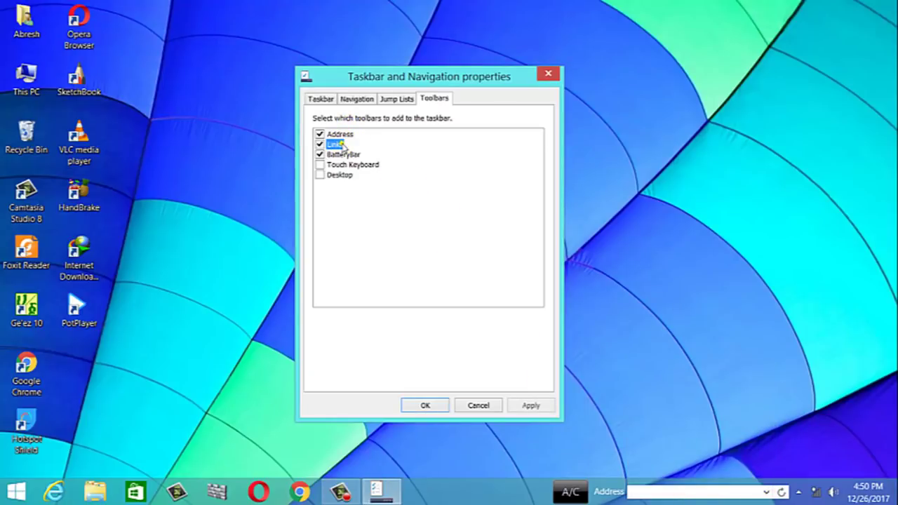
left_click(533, 404)
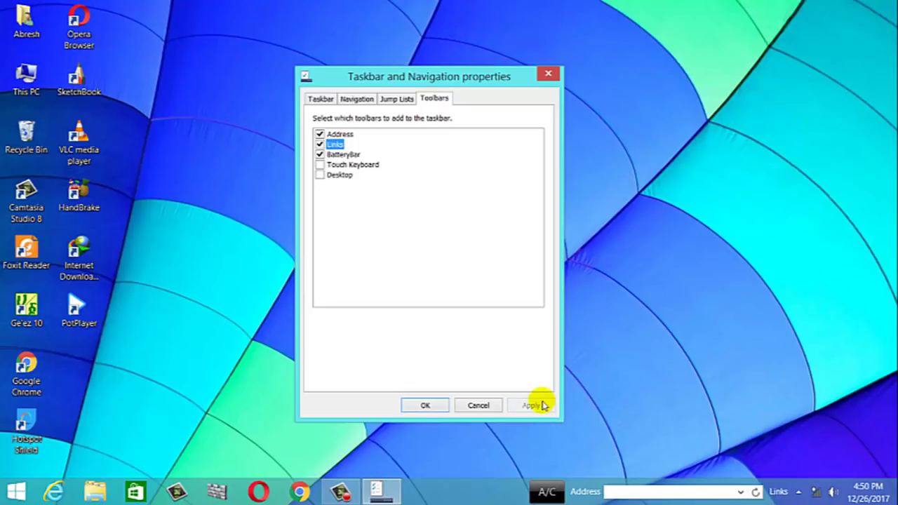
left_click(793, 497)
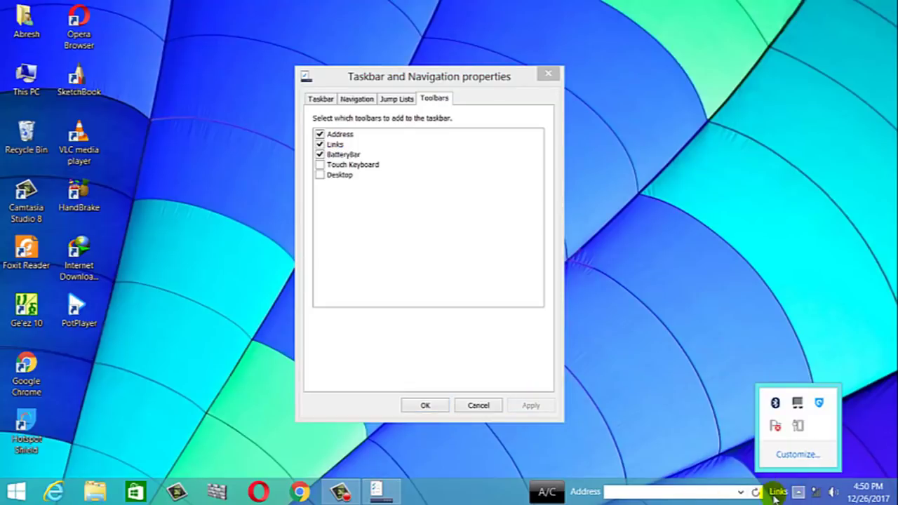
left_click(777, 494)
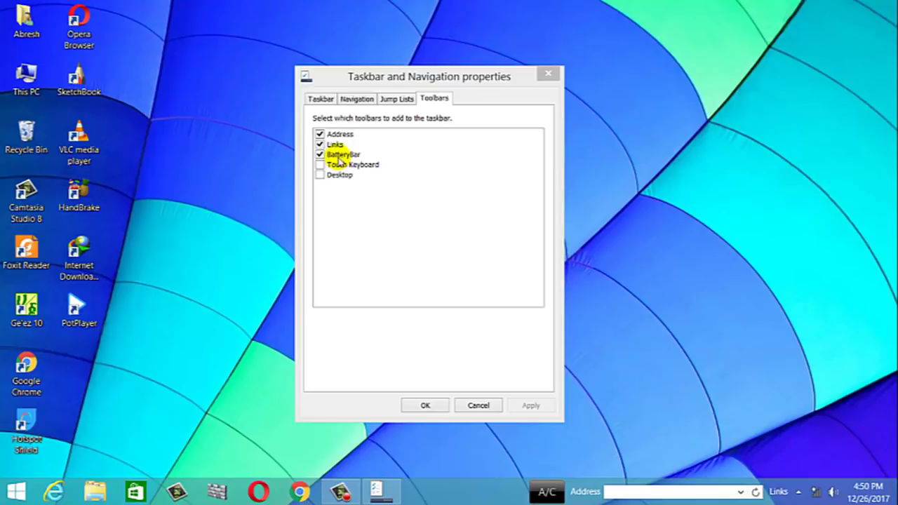
Remove the Links and Address toolbars from the taskbar and apply the change
left_click(320, 144)
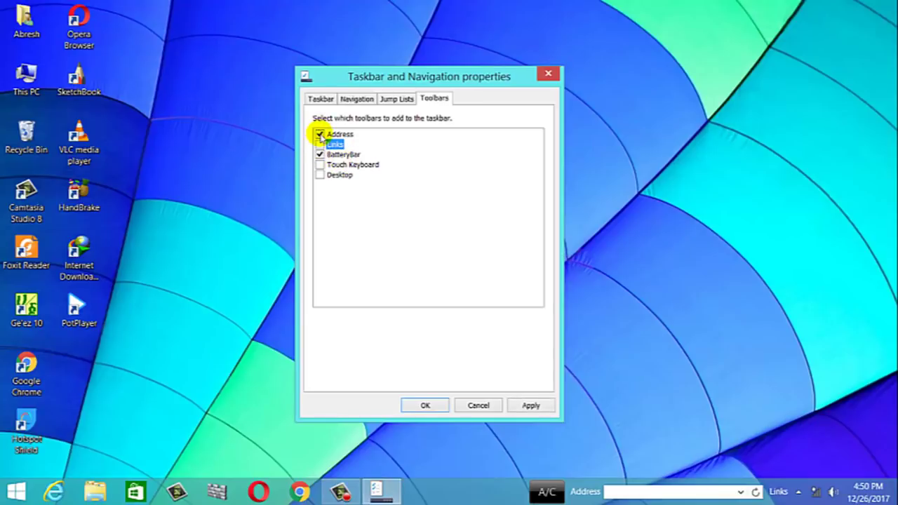
left_click(319, 134)
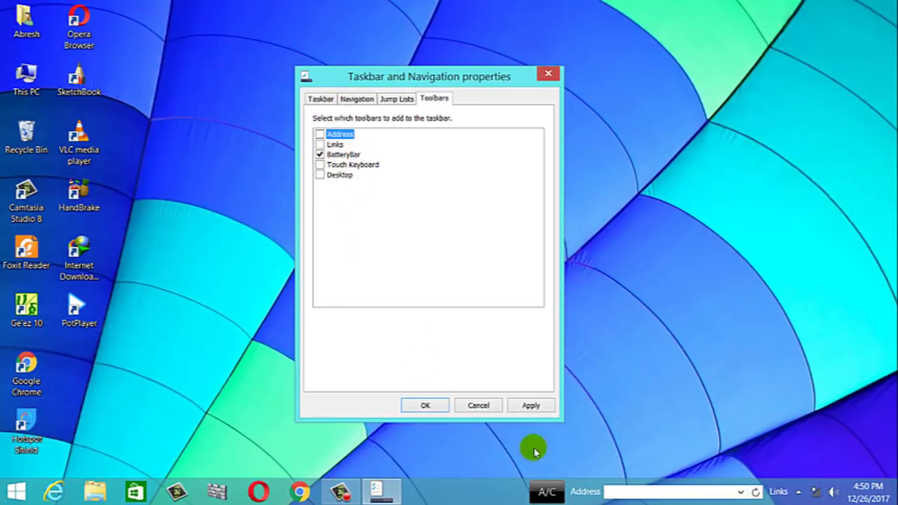
left_click(531, 406)
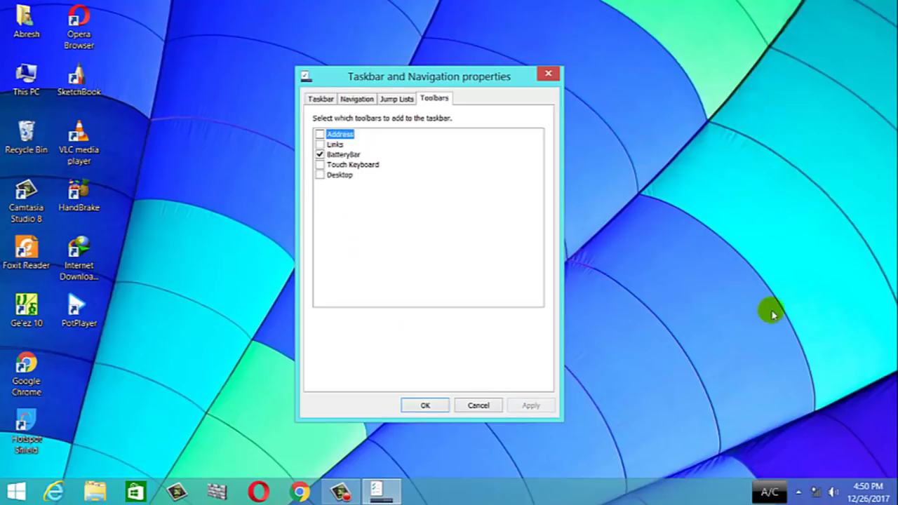
Review the Jump Lists, Navigation and Taskbar settings once more and close the taskbar properties
left_click(395, 98)
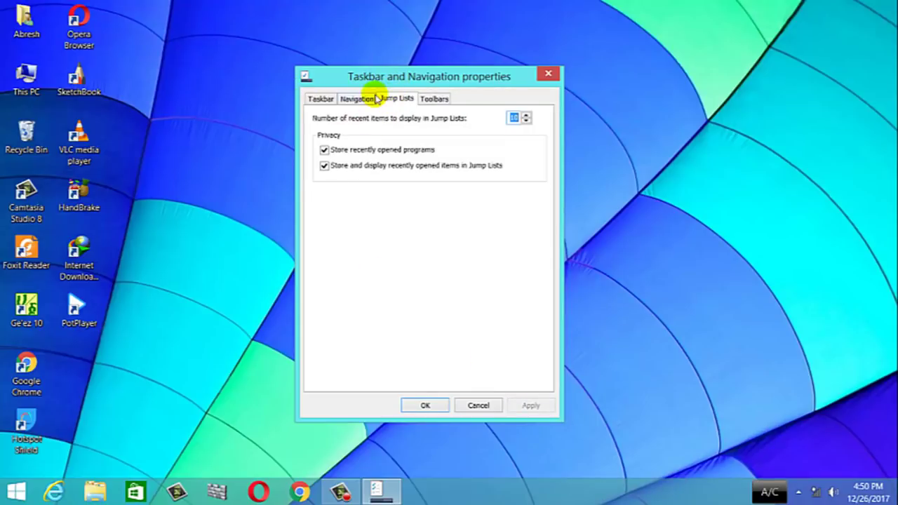
left_click(356, 99)
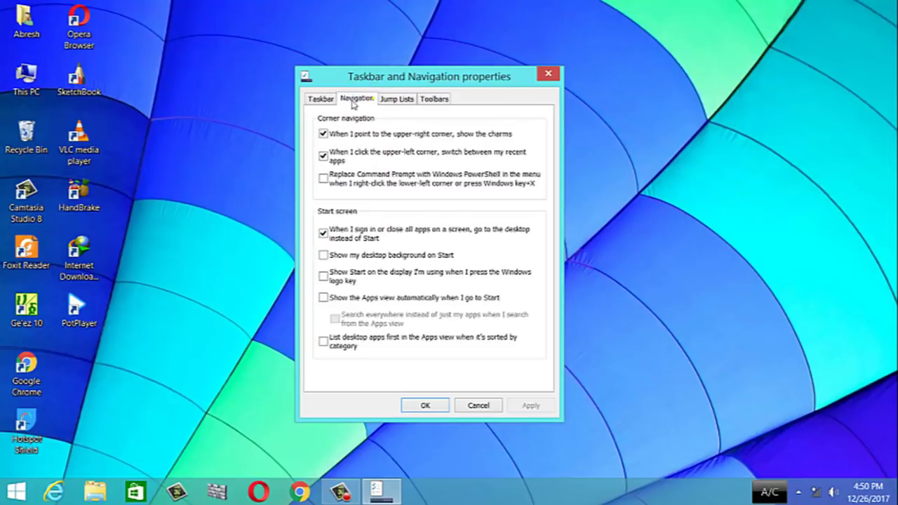
left_click(323, 98)
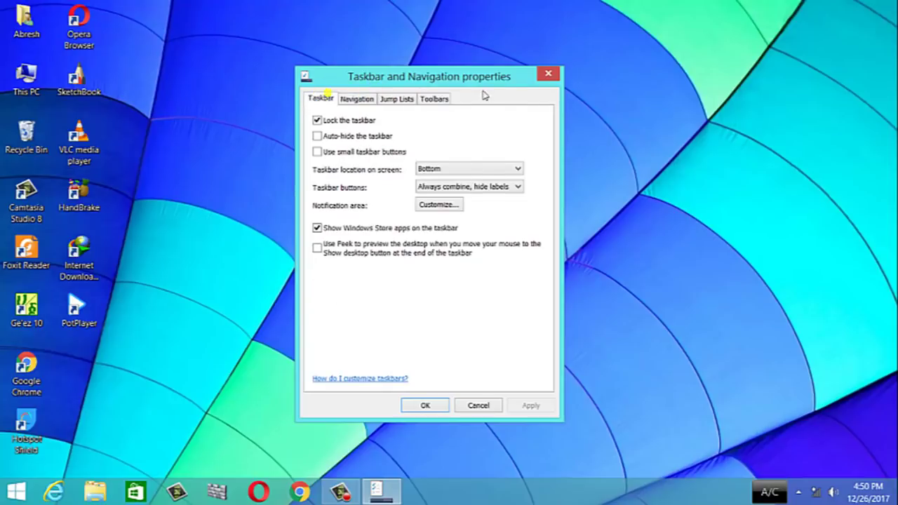
left_click(548, 73)
left_click(298, 176)
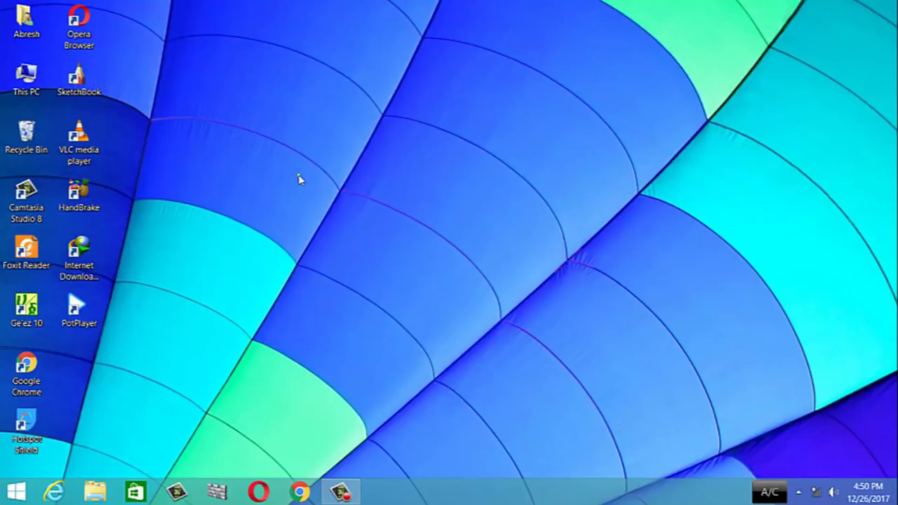
left_click(297, 176)
left_click(292, 144)
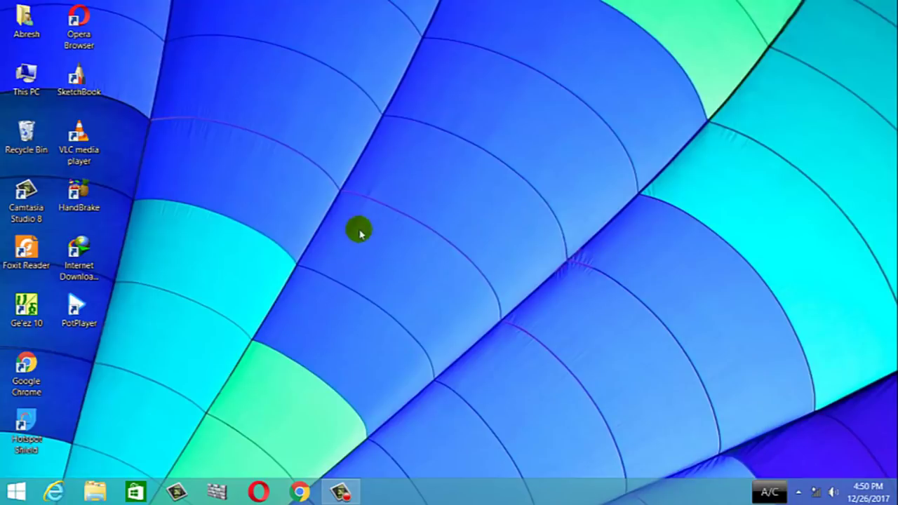
Open the start menu and display the additional shut-down options
left_click(3, 495)
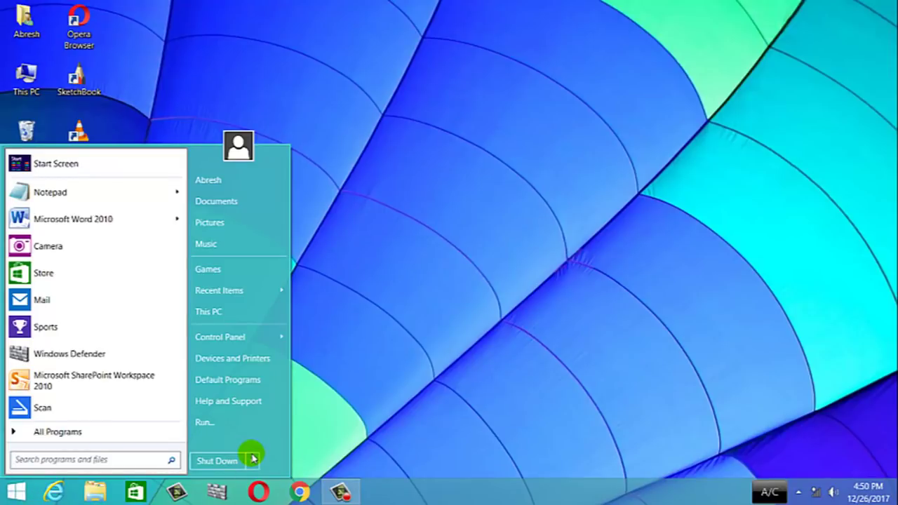
mouse_move(253, 459)
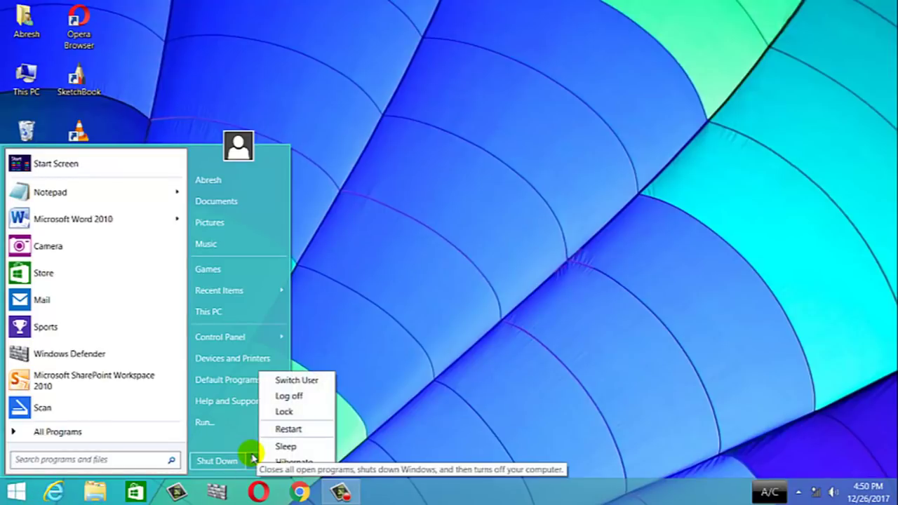